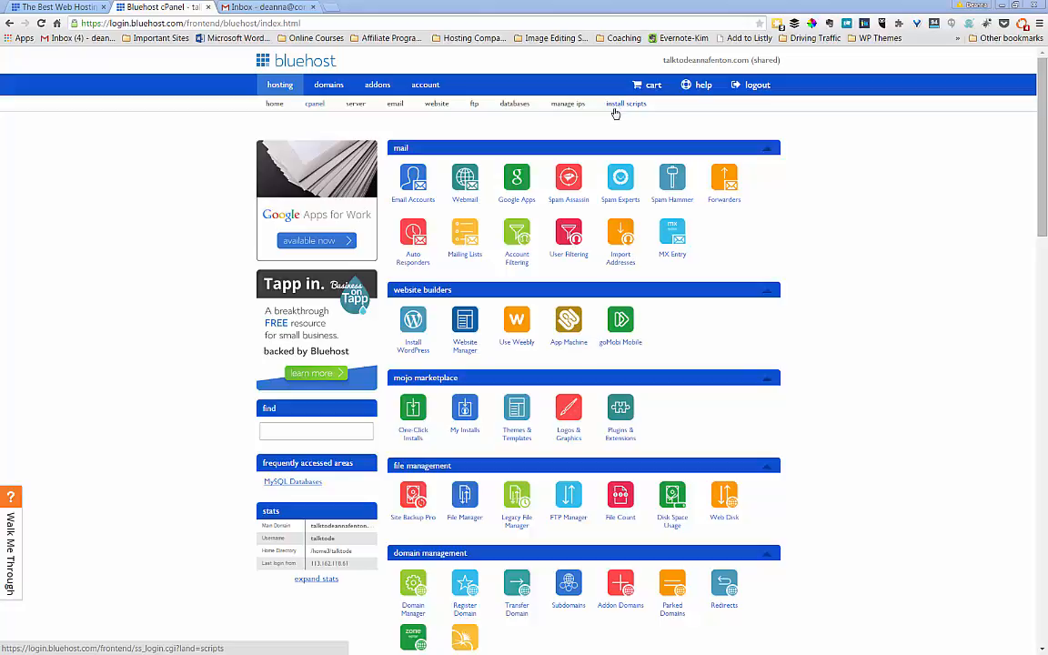
- Open the WordPress page from MOJO Marketplace's install scripts catalogue to see its free and paid options
click(622, 109)
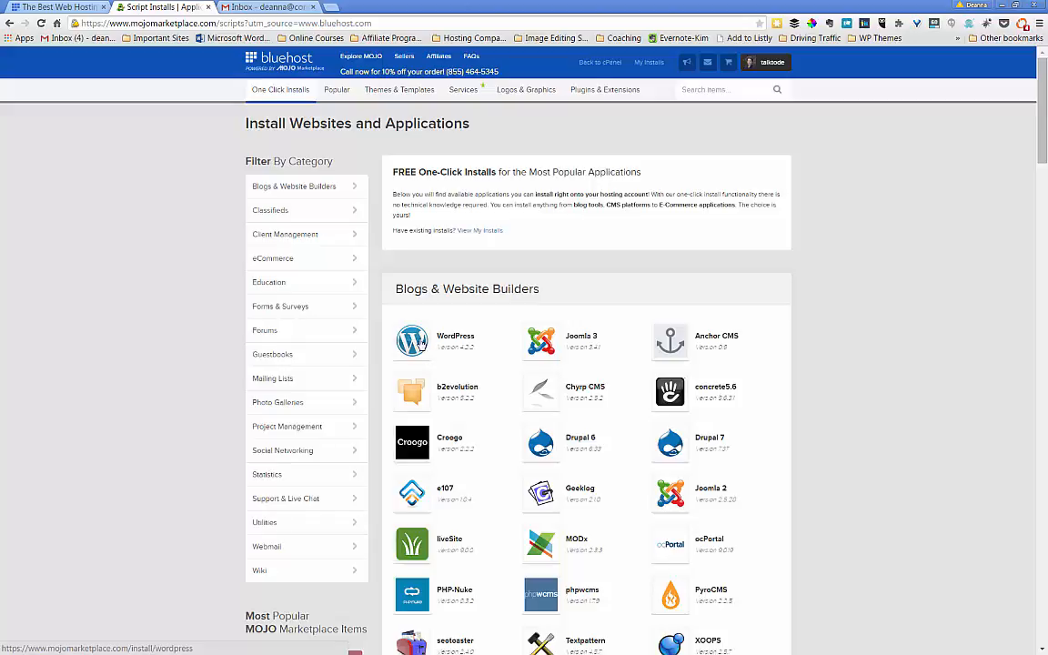
click(421, 344)
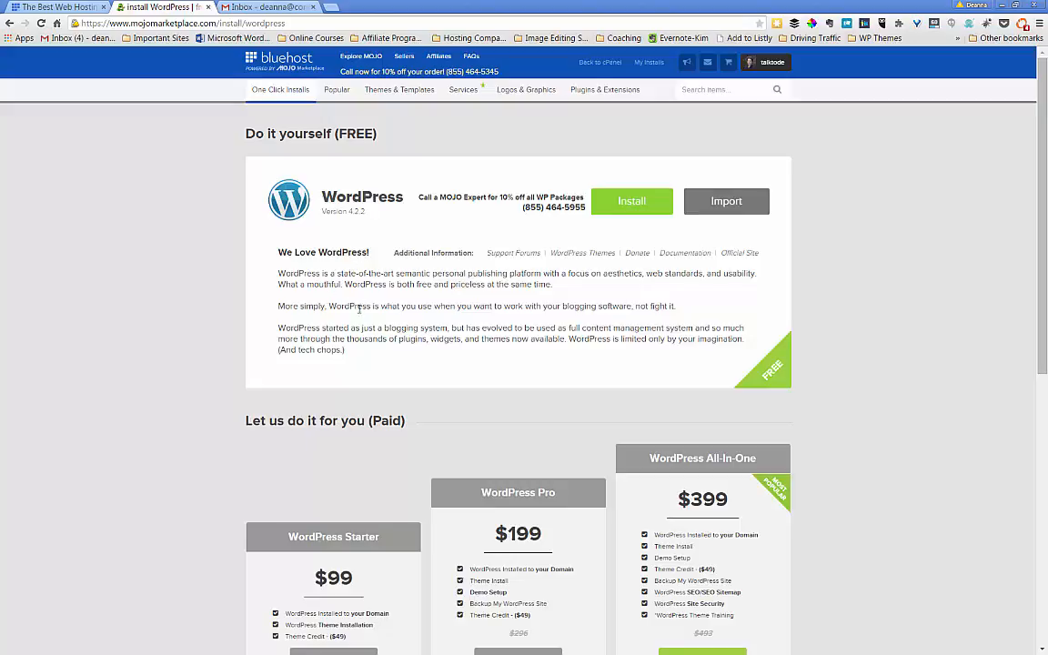
scroll(359, 309, down, 2)
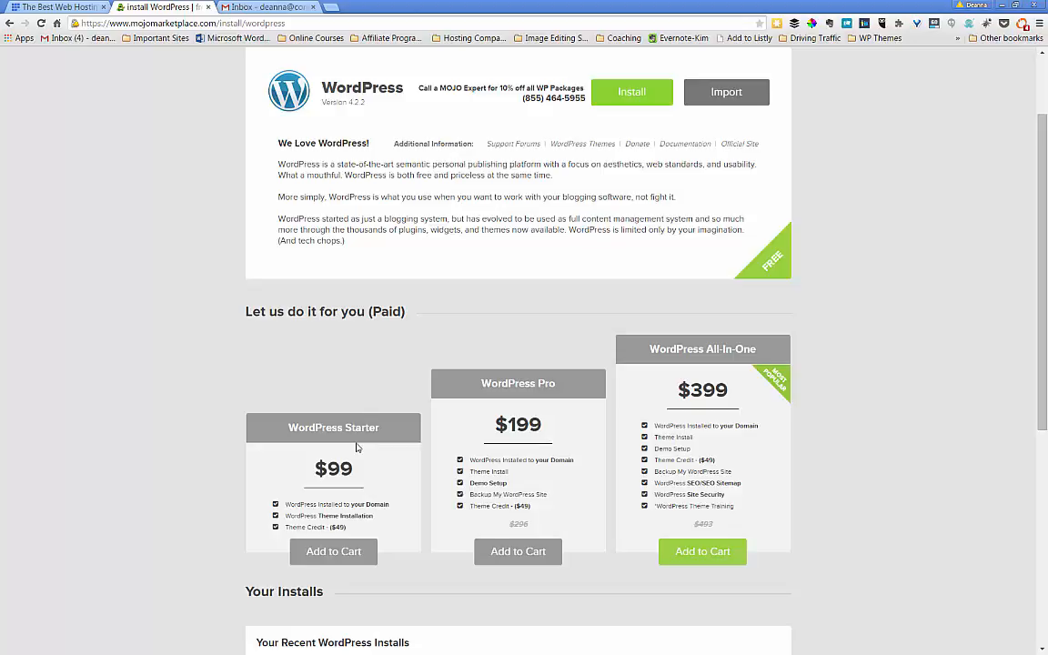
scroll(334, 344, up, 2)
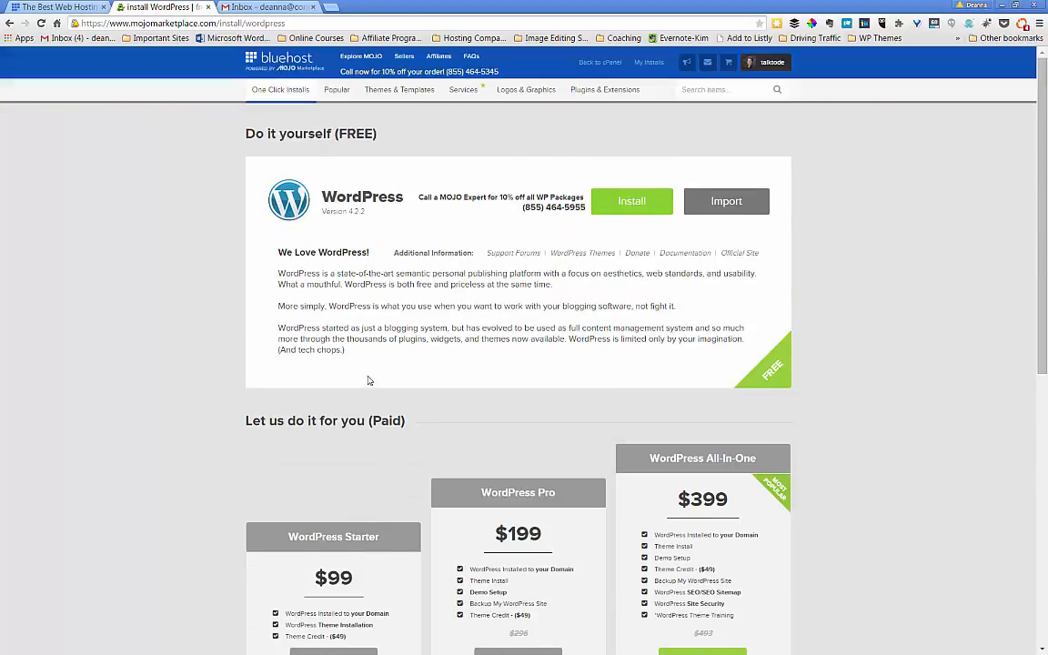
- Start the free WordPress install on yourdiymarketing.com, verify the domain, and show advanced options
click(624, 204)
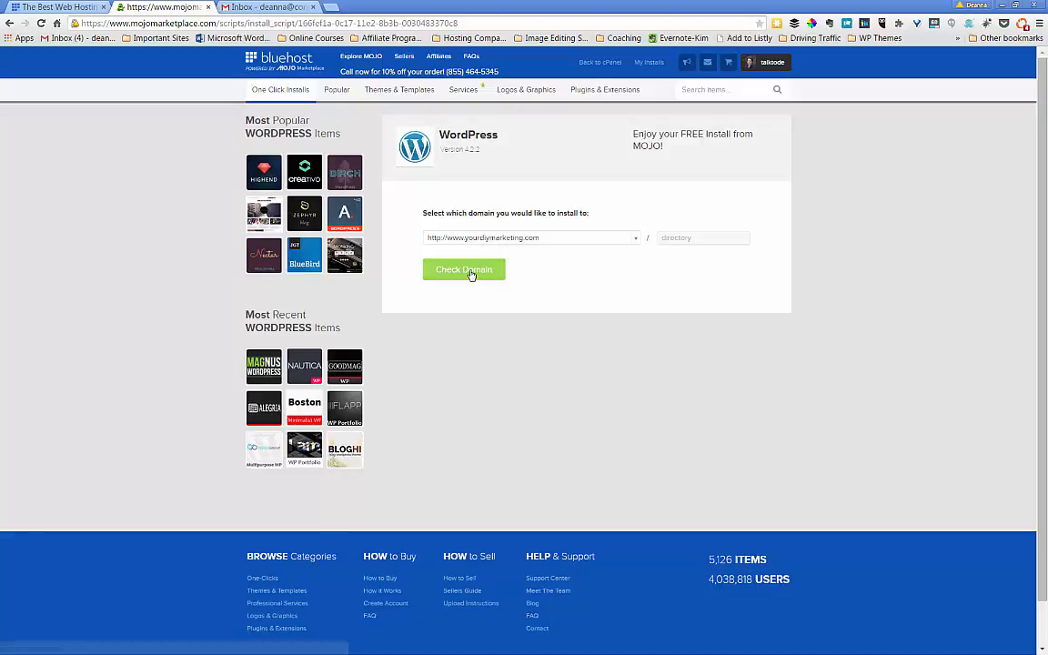
click(472, 273)
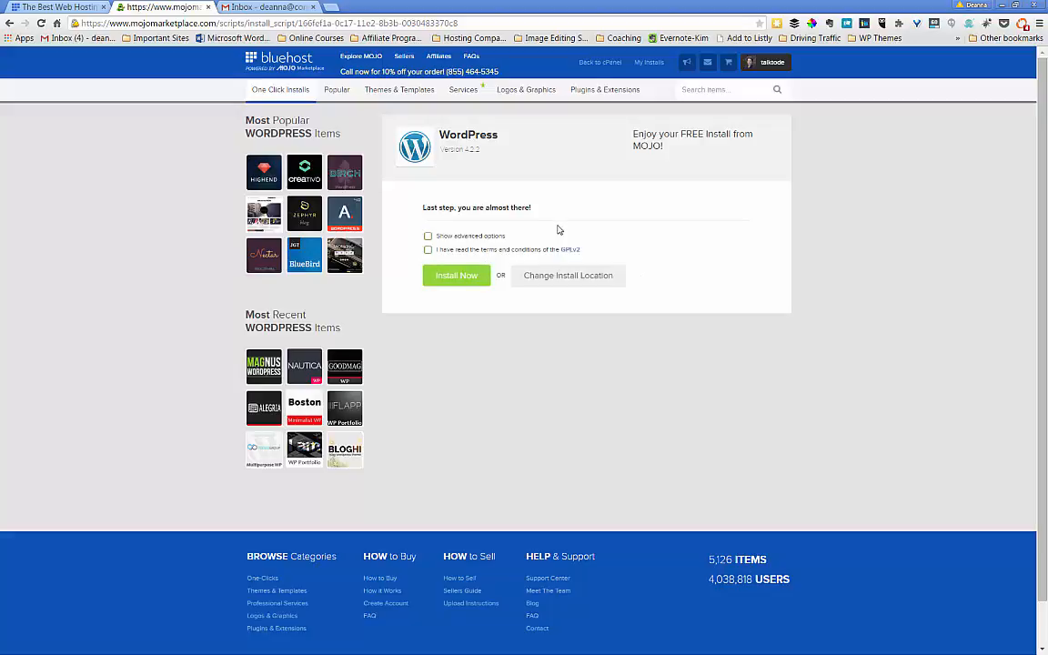
click(448, 237)
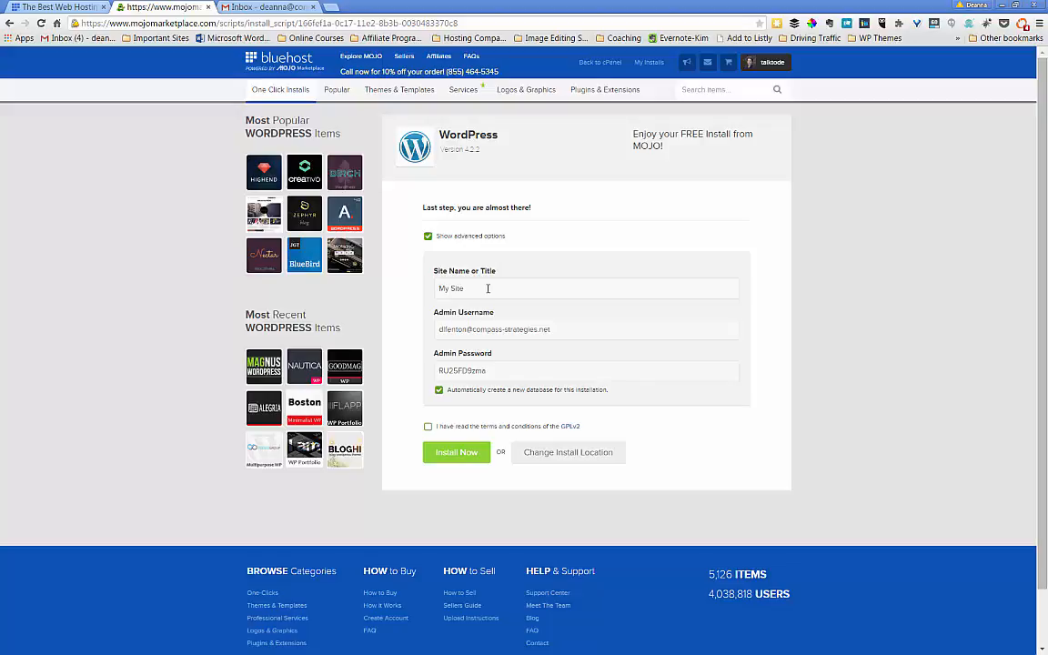
- Replace the default site name 'My Site' with 'Your DIY Marketing'
drag(488, 289, 371, 286)
key(BackSpace)
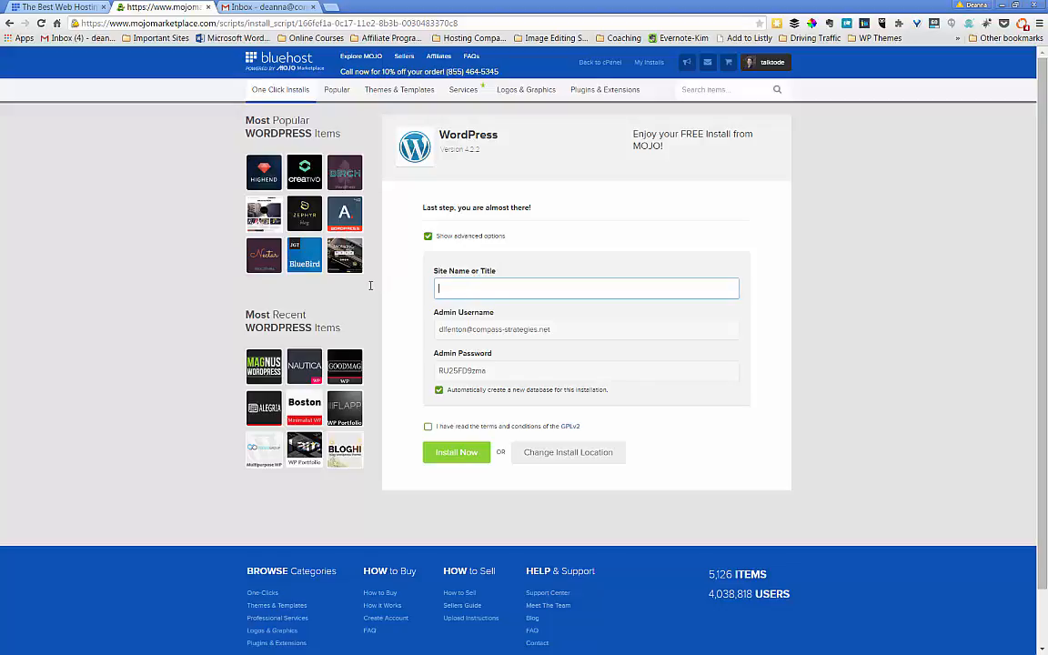
text(Your)
text(DIY Marketing)
- Select the whole generated admin password so it can be copied
double_click(496, 373)
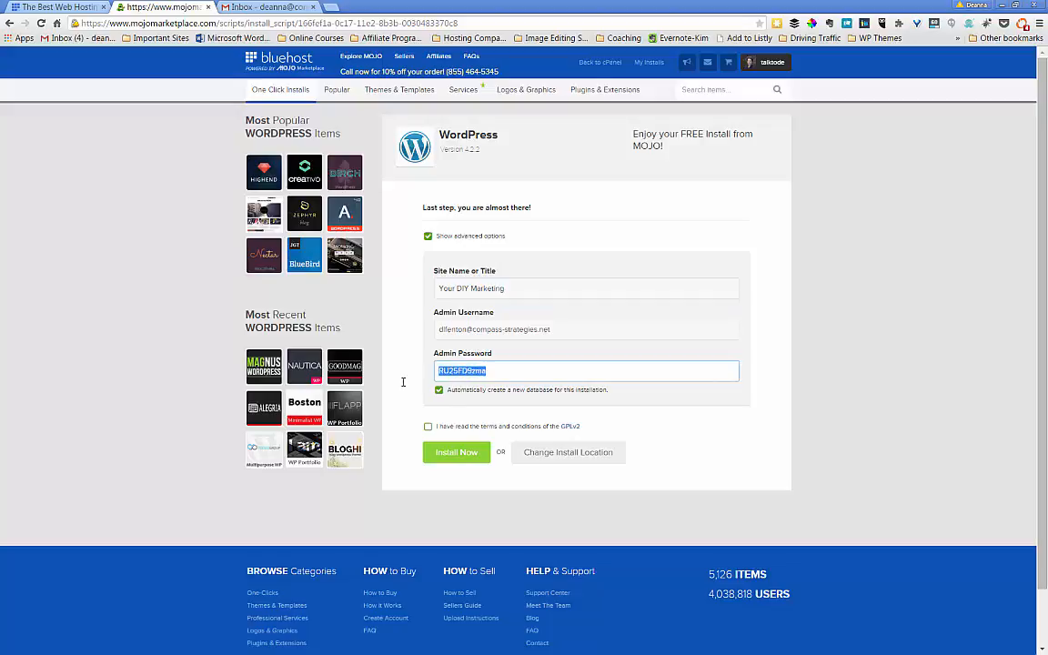
click(528, 370)
drag(497, 373, 420, 366)
key(ctrl+c)
- Launch Notepad from the Start menu and move its window beside the install form
click(18, 642)
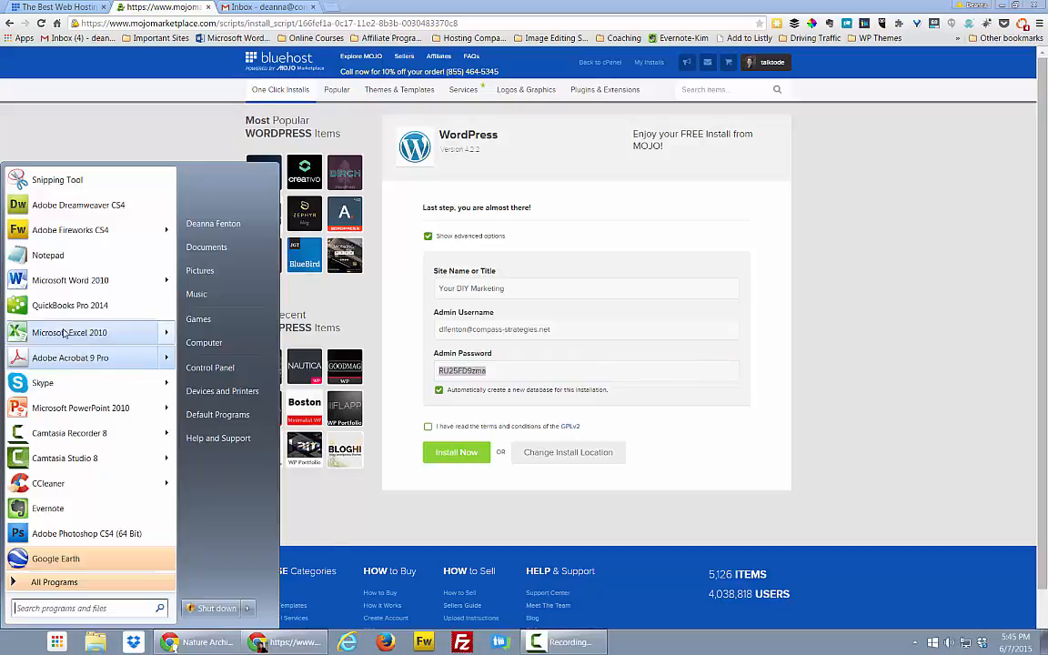
click(47, 256)
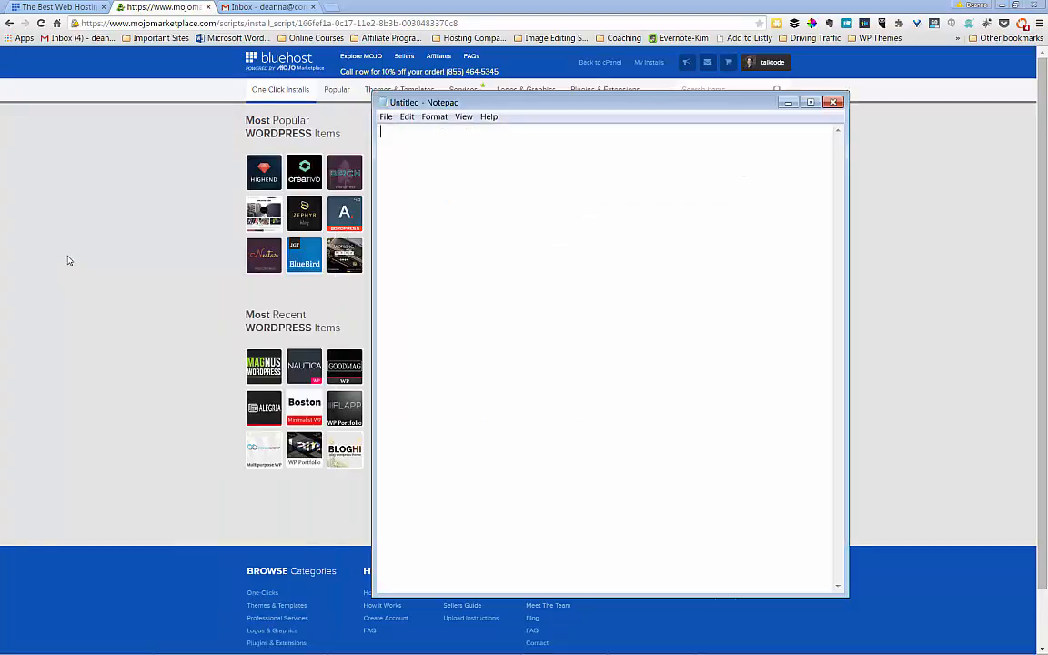
drag(525, 102, 783, 105)
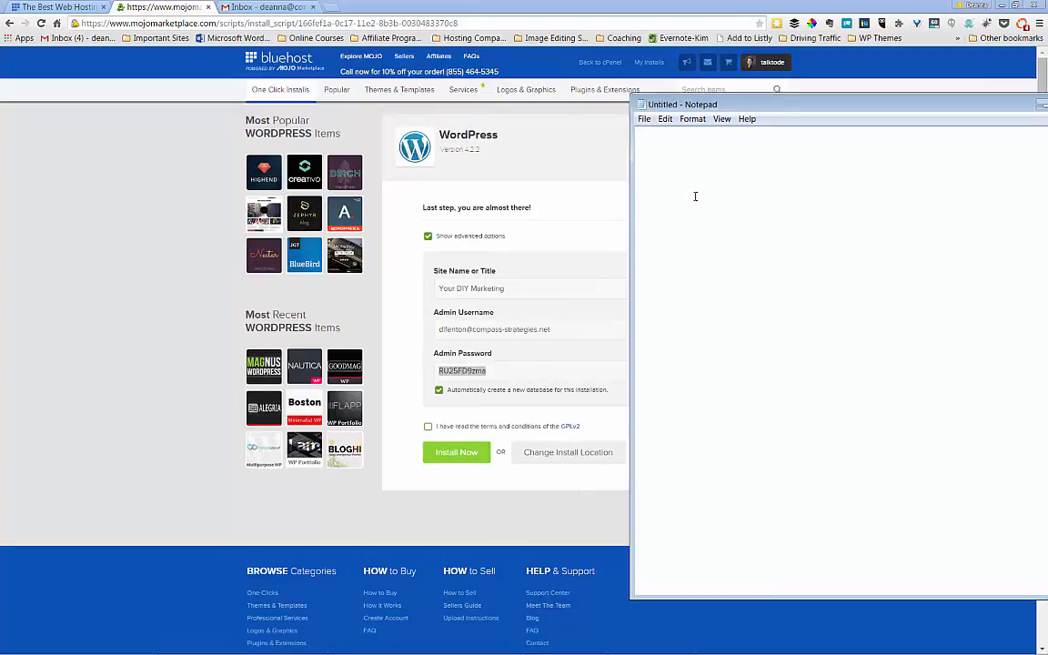
- Note the site title 'Your DIY Marketing', the admin username, and the pasted admin password
text(Your DIY Marketing)
key(Return)
text(ad)
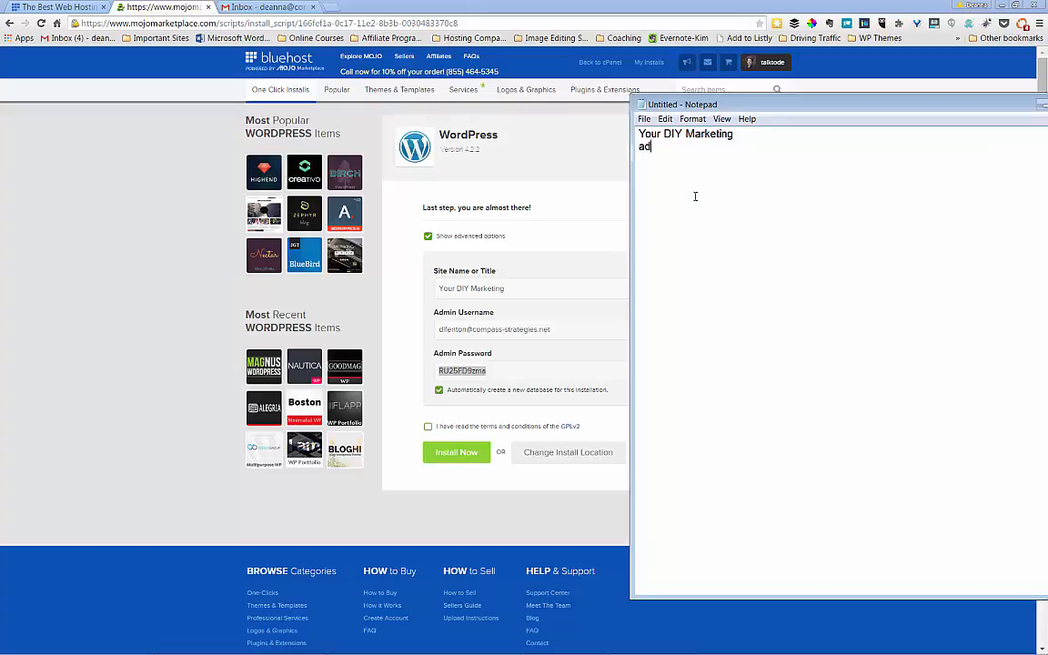
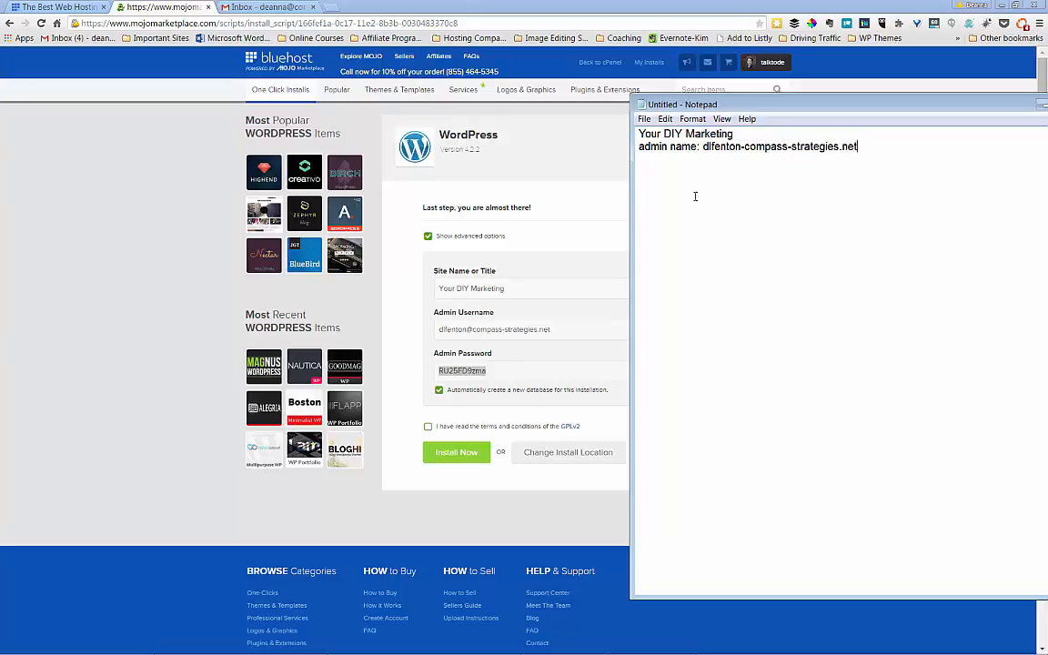
text(password:)
key(ctrl+v)
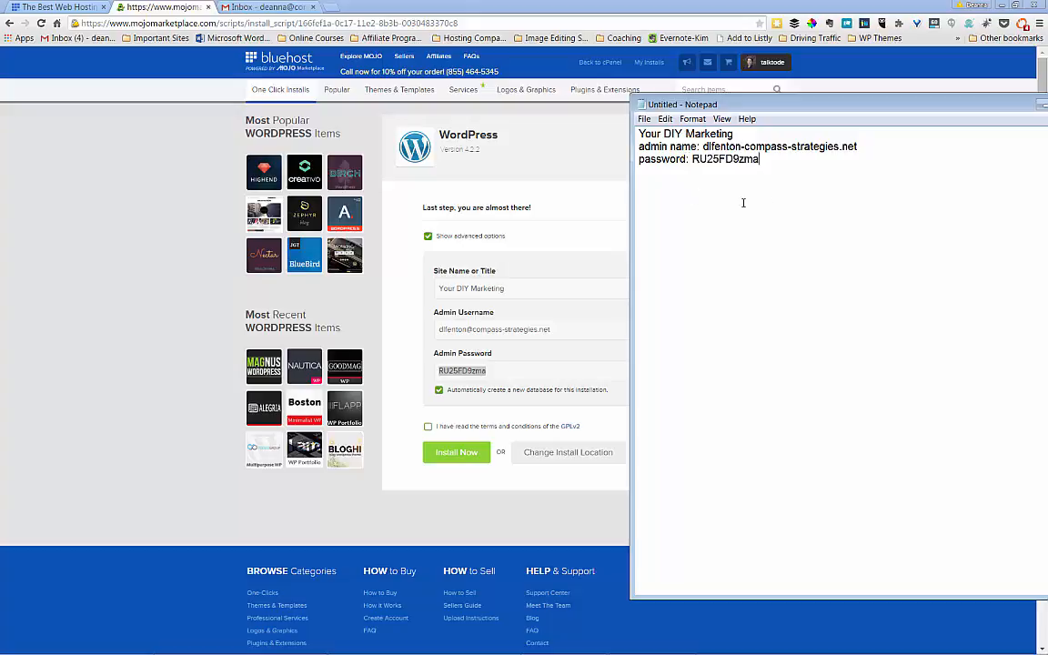
- Agree to the GPLv2 terms and start the WordPress installation with Install Now
click(518, 404)
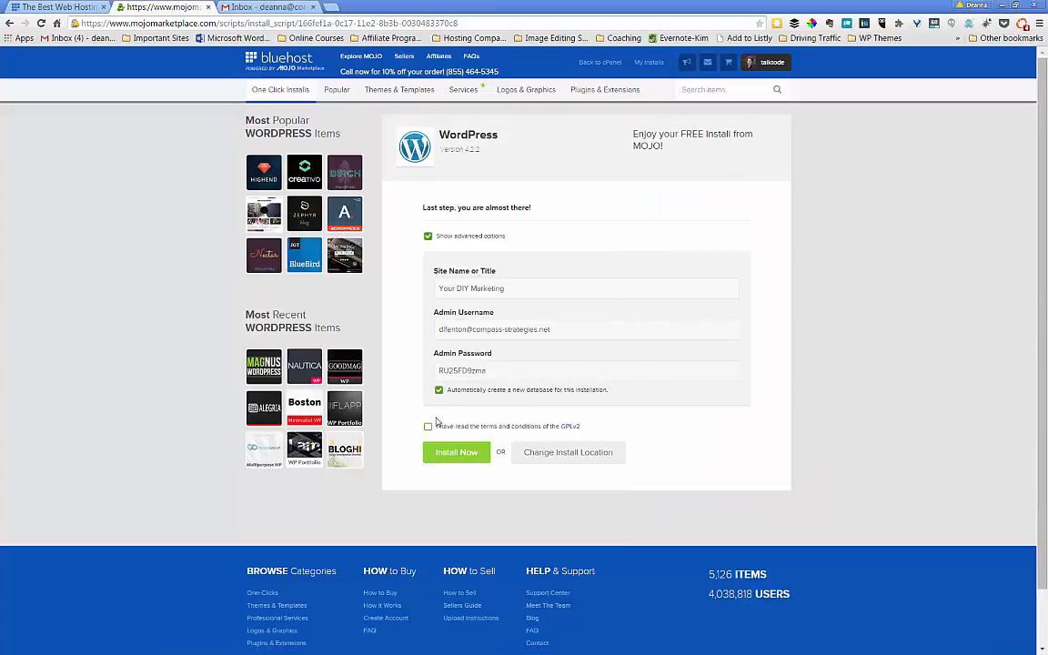
click(429, 430)
click(453, 455)
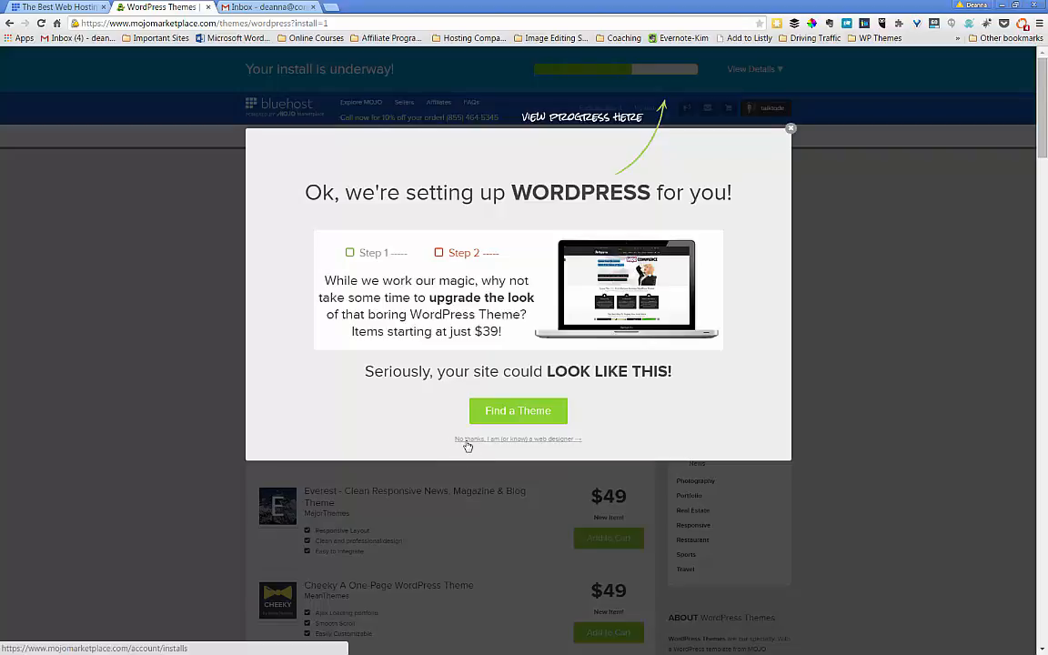
- Decline the theme offer and open the finished install's credentials: site URL, admin URL and login
click(468, 440)
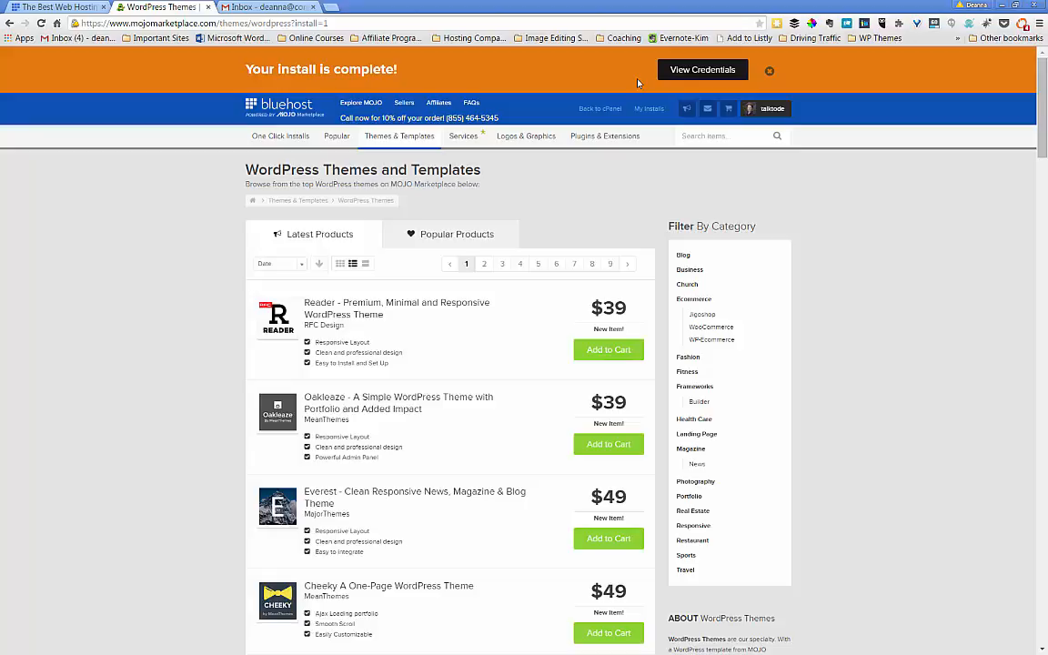
click(699, 70)
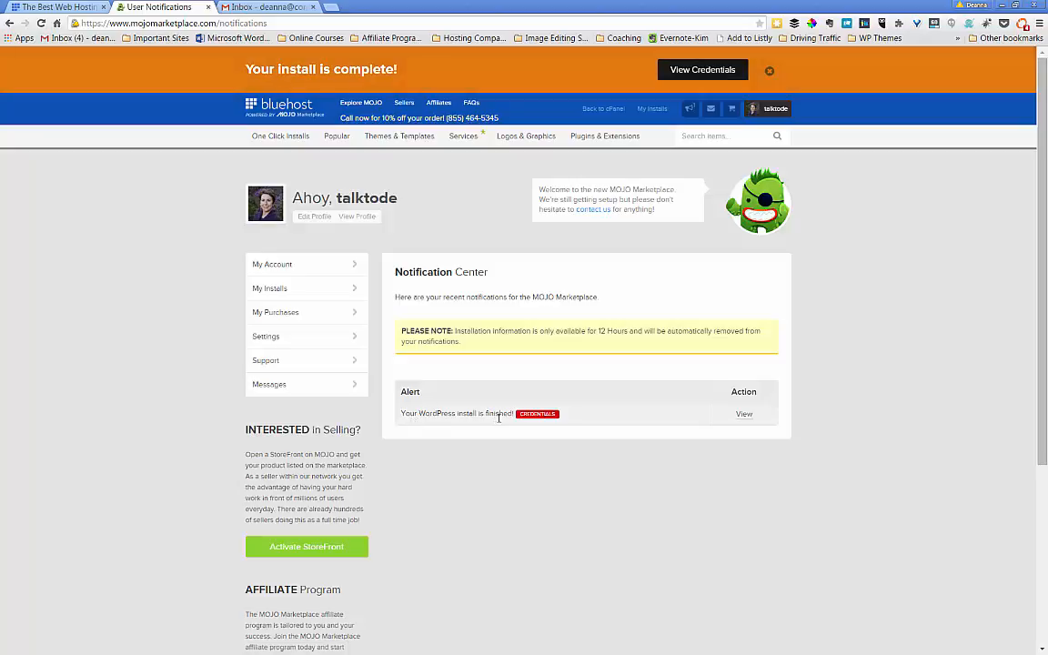
click(744, 415)
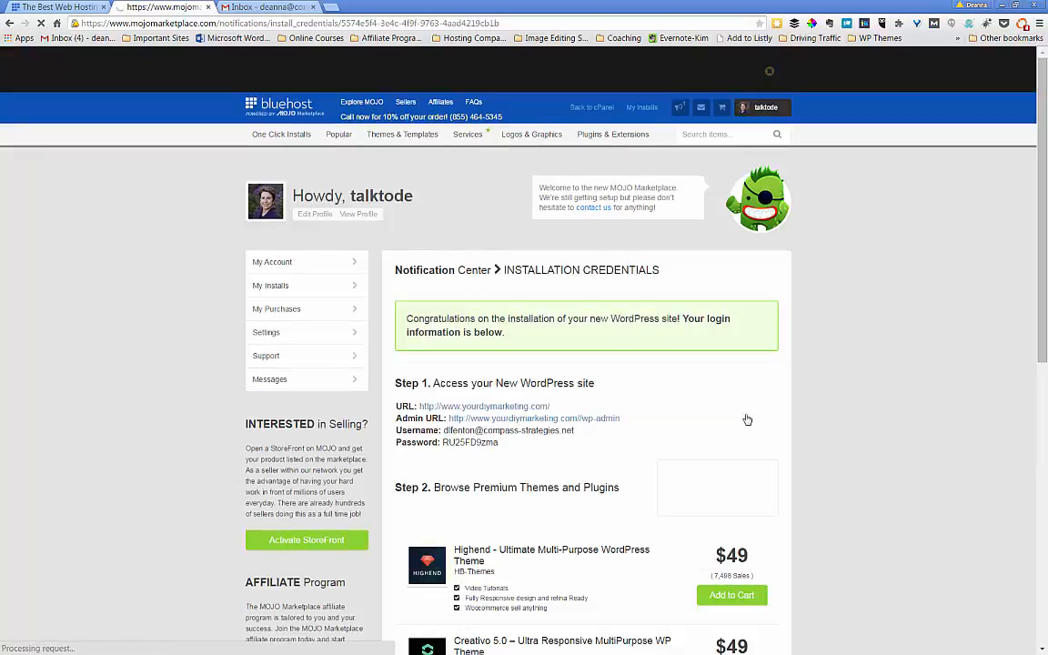
scroll(689, 403, down, 2)
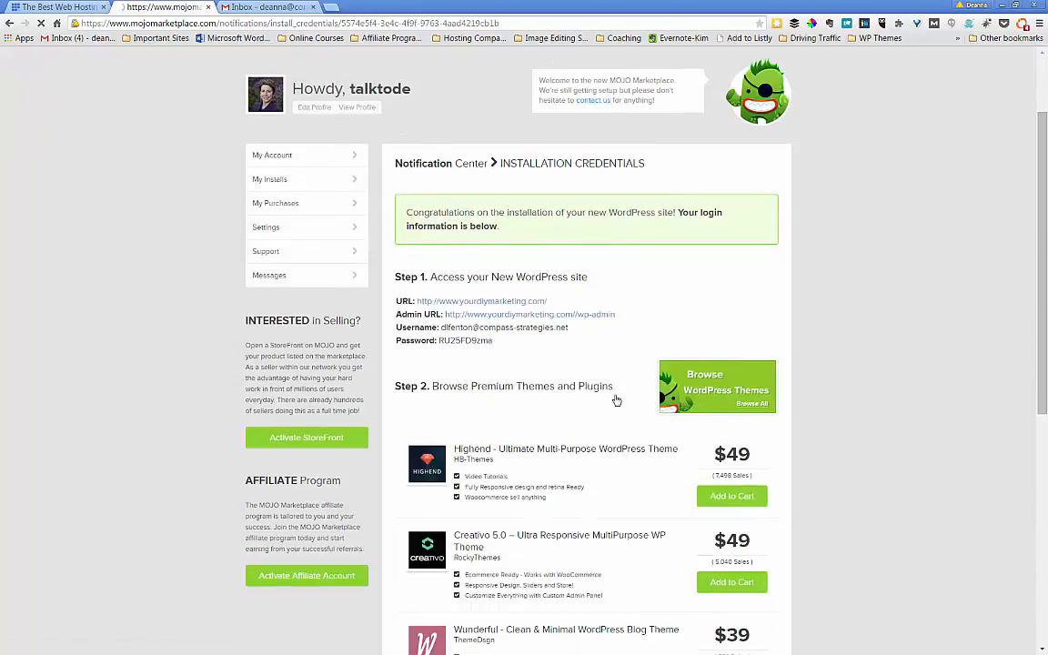
scroll(560, 397, down, 1)
scroll(562, 396, up, 3)
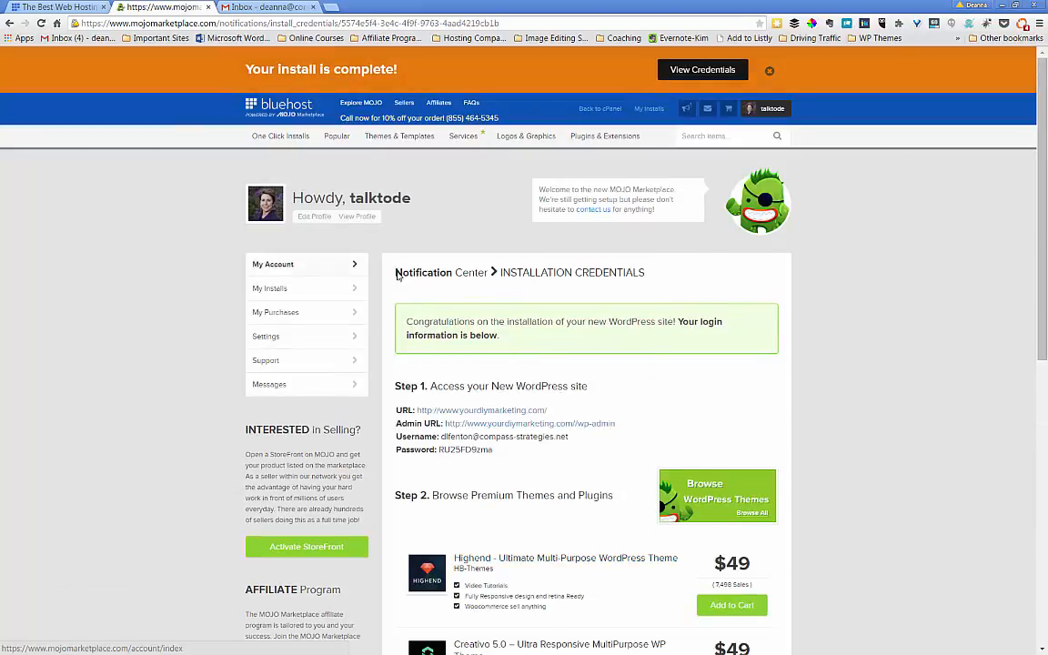
click(332, 7)
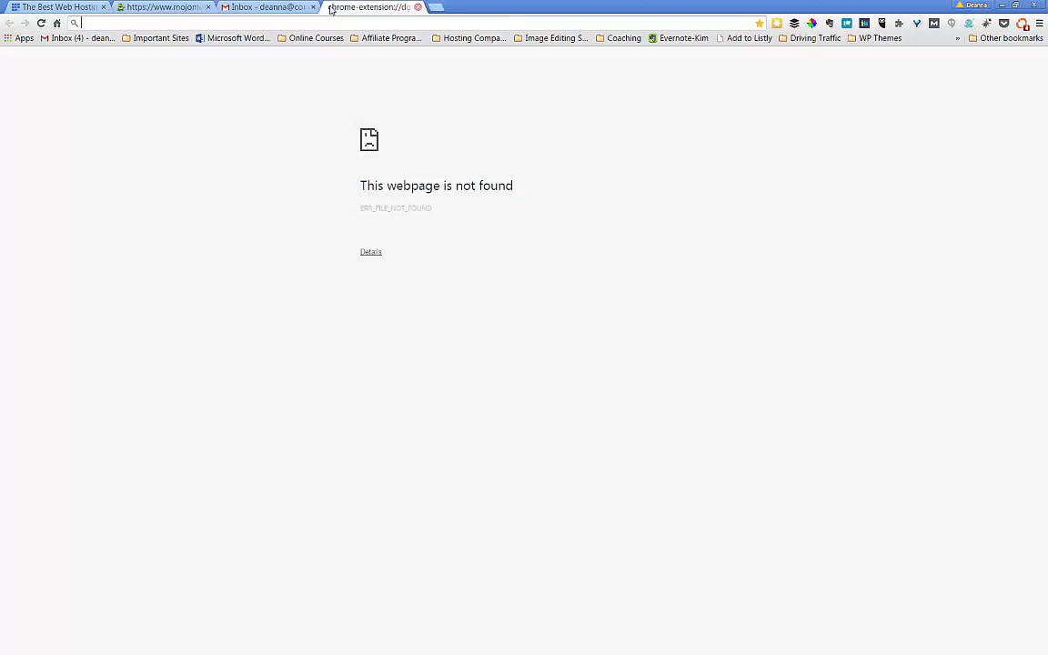
text(www)
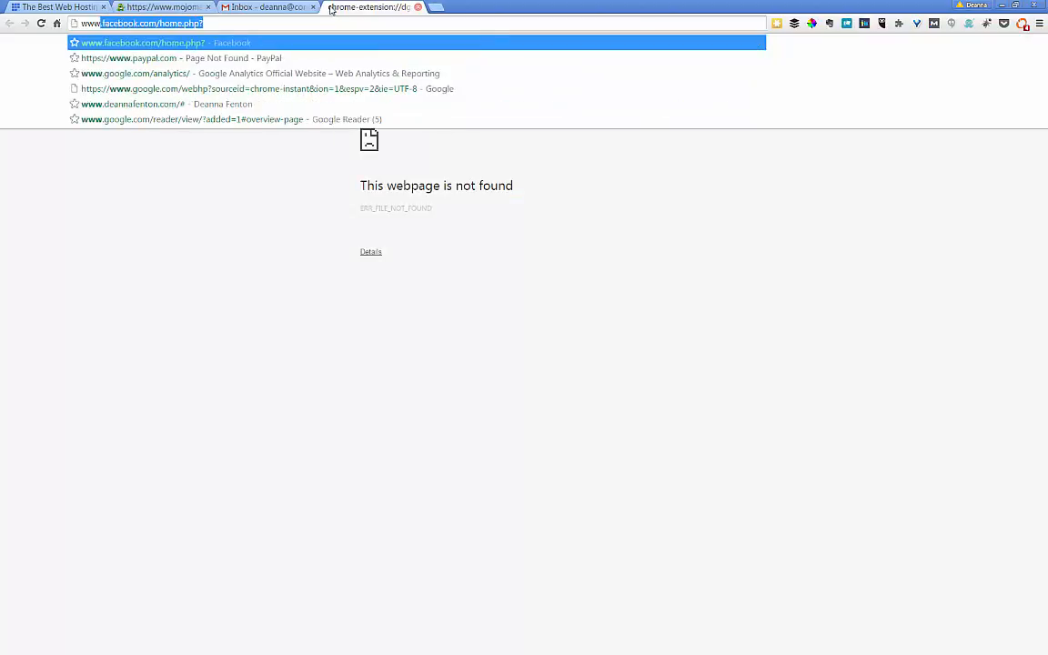
text(.your)
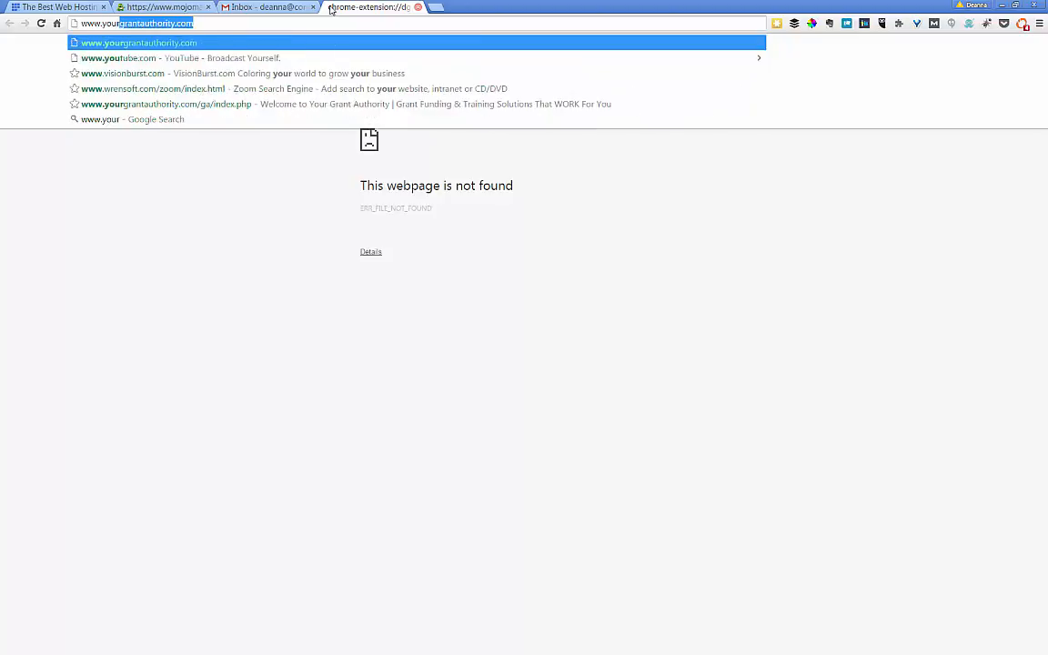
text(diymarketing.co)
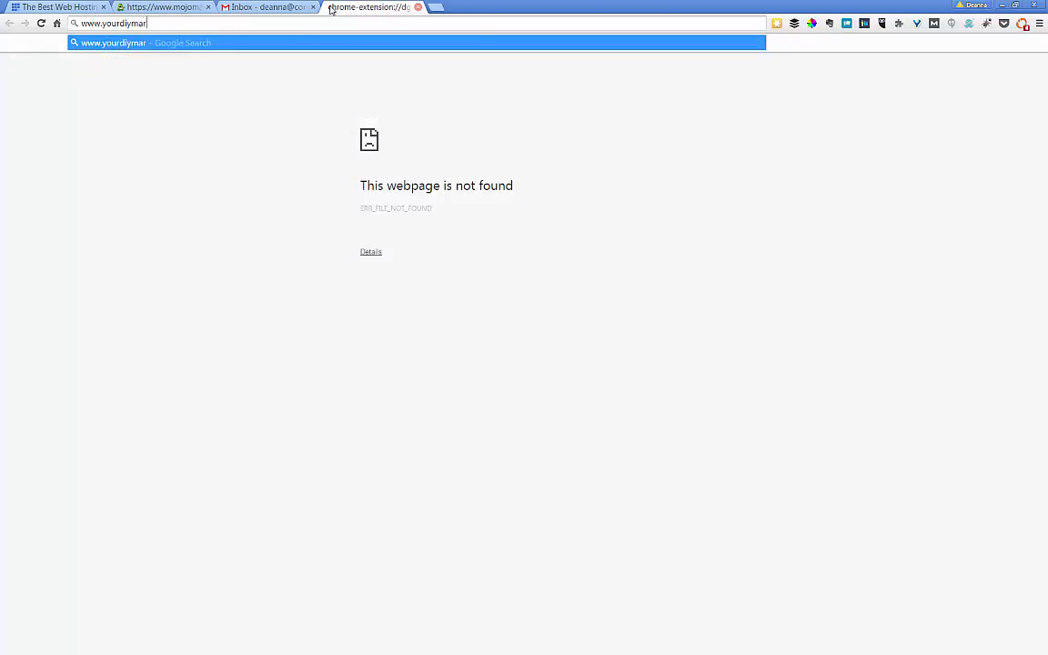
text(m)
key(Return)
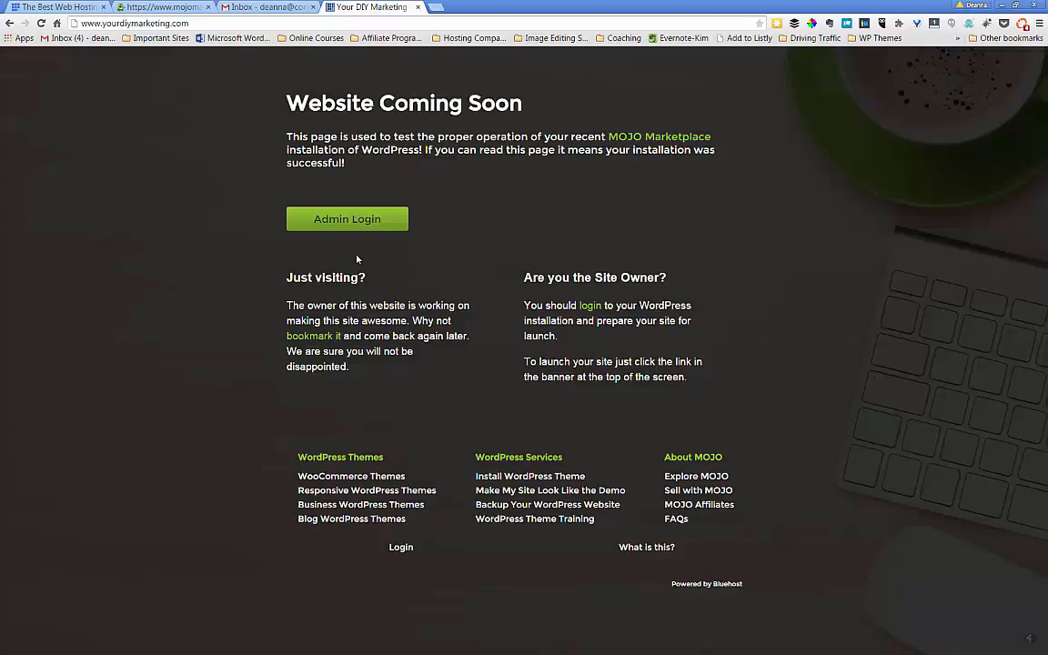
click(347, 225)
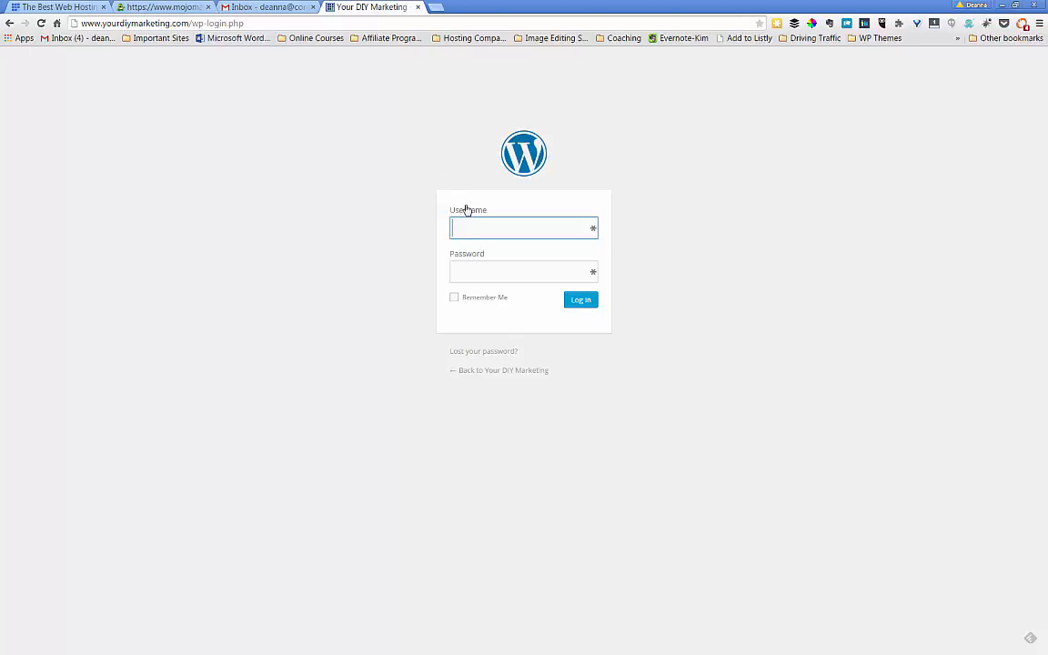
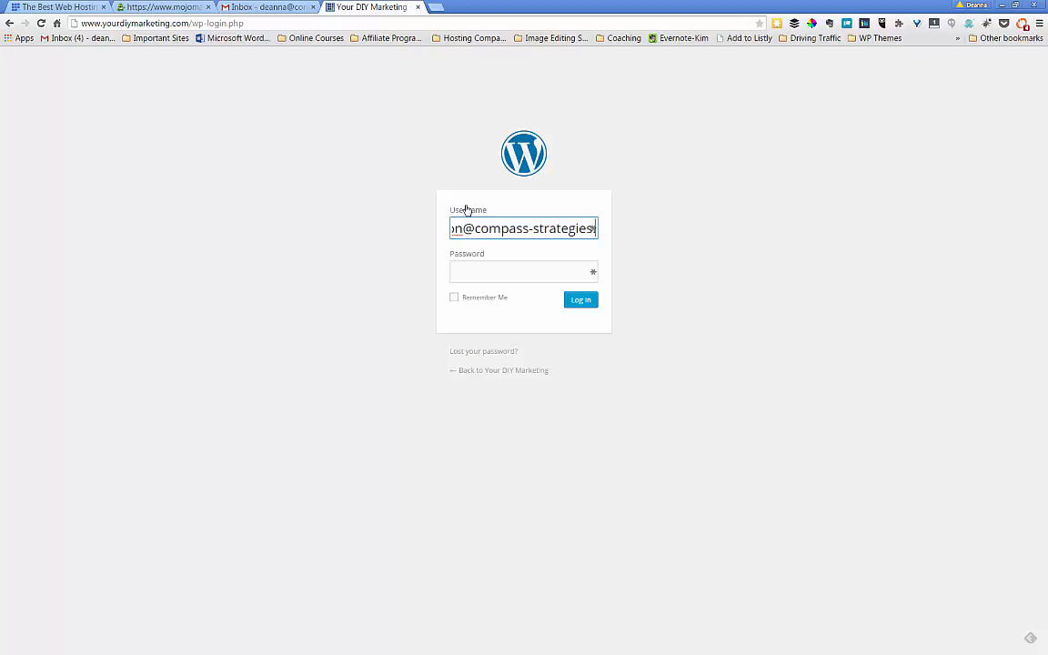
- Enter the admin e-mail address as the username in the WordPress login form
key(Tab)
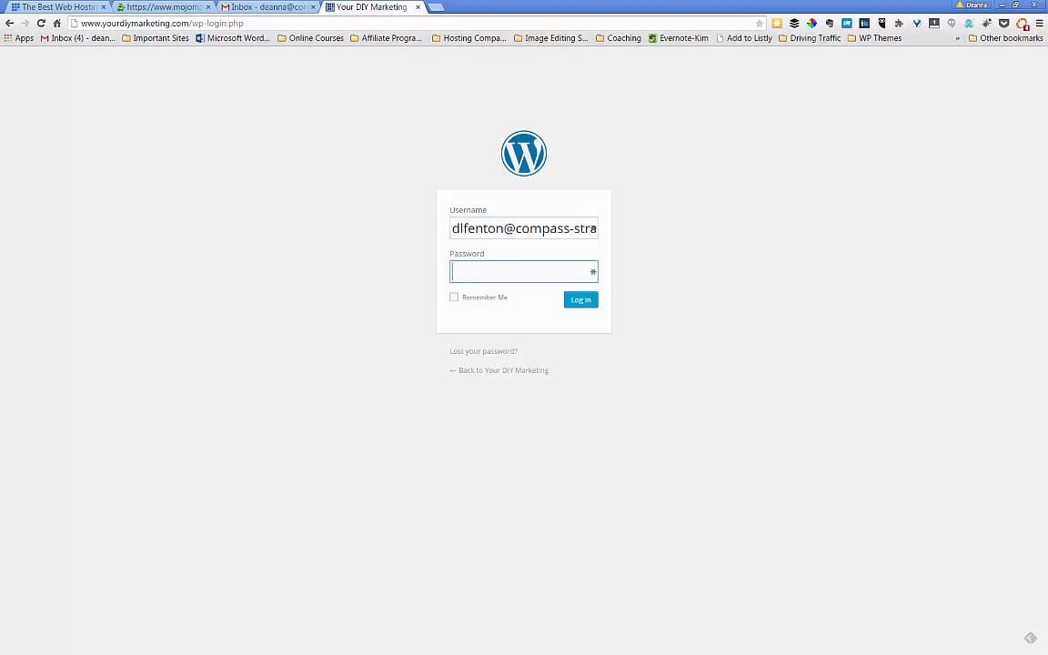
- Copy the saved admin password from Notepad and paste it into the Password field
key(super)
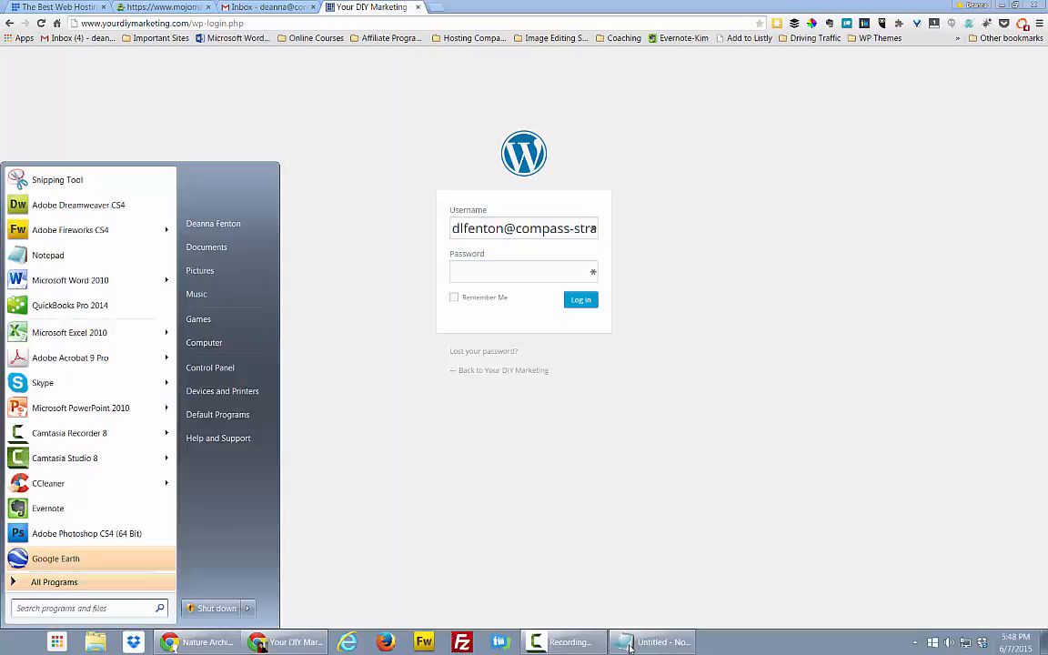
click(626, 644)
drag(765, 164, 694, 162)
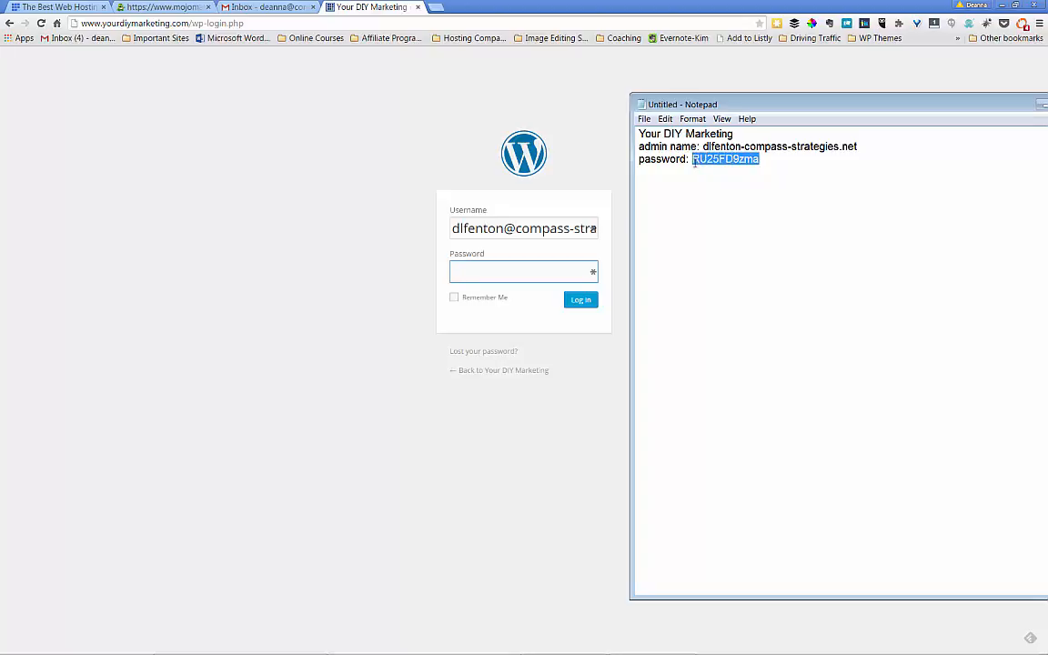
right_click(740, 158)
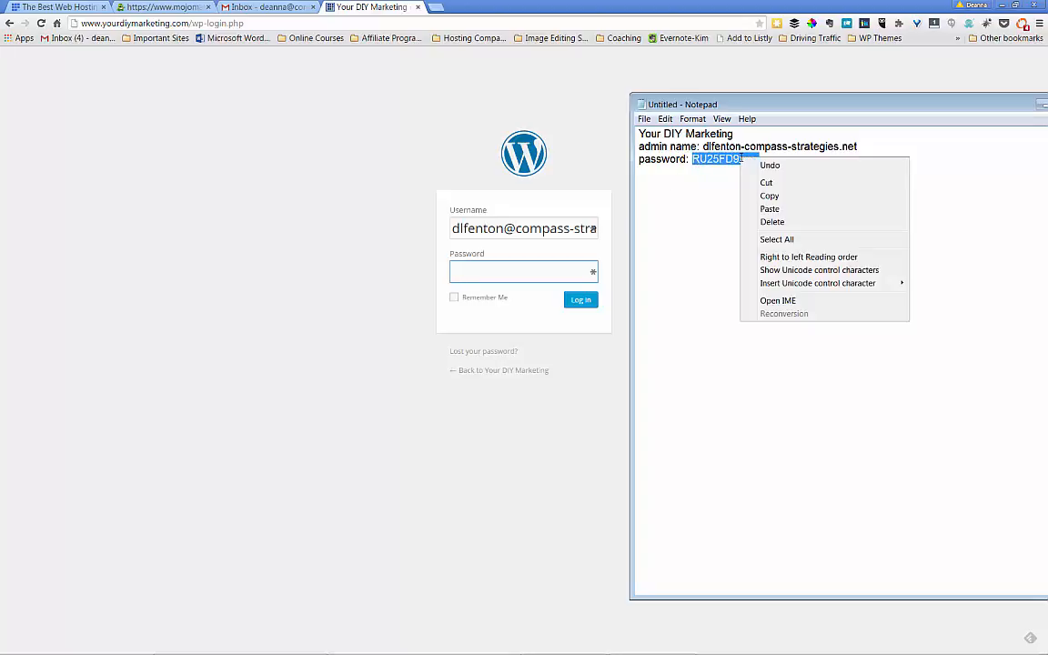
click(764, 195)
click(529, 273)
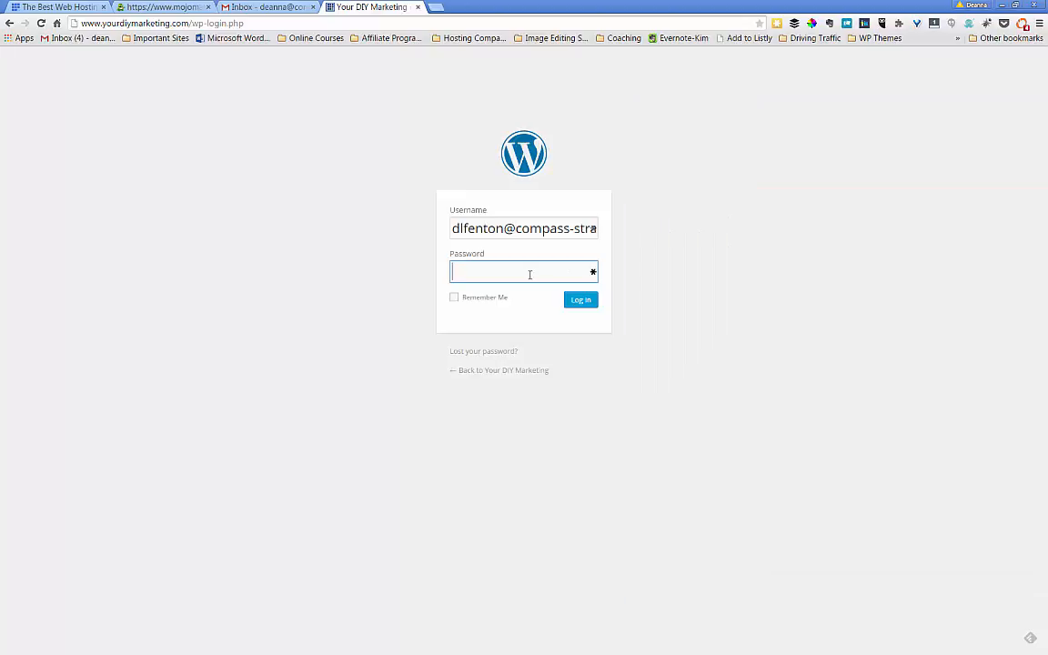
right_click(530, 275)
click(557, 349)
- Log in and view Installed Plugins, listing Akismet, Jetpack, WooCommerce and MOJO Marketplace
click(581, 302)
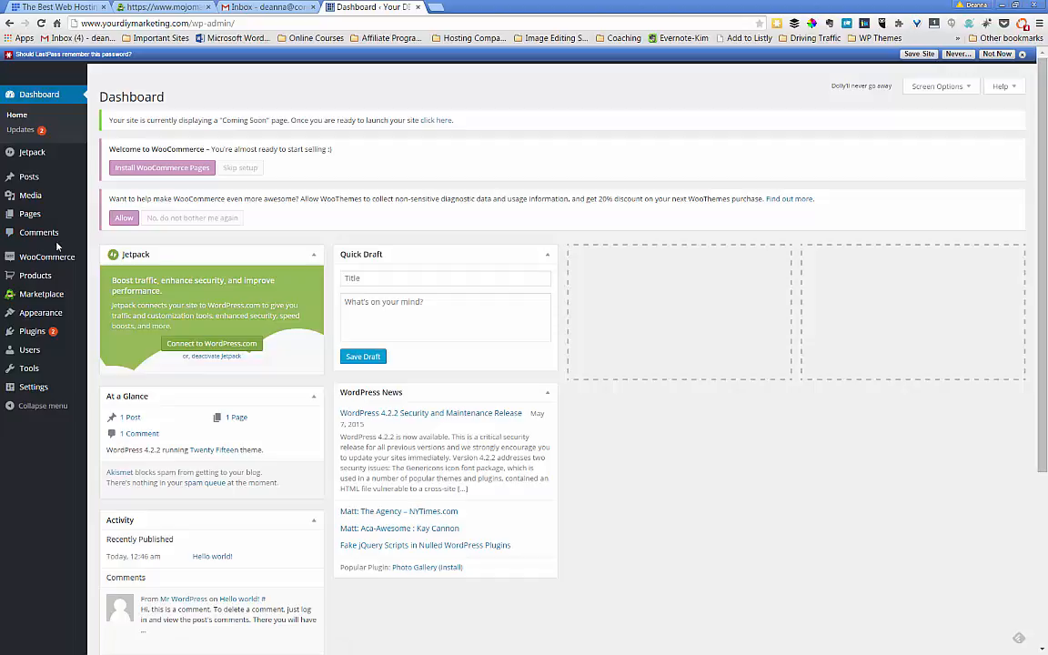
mouse_move(61, 285)
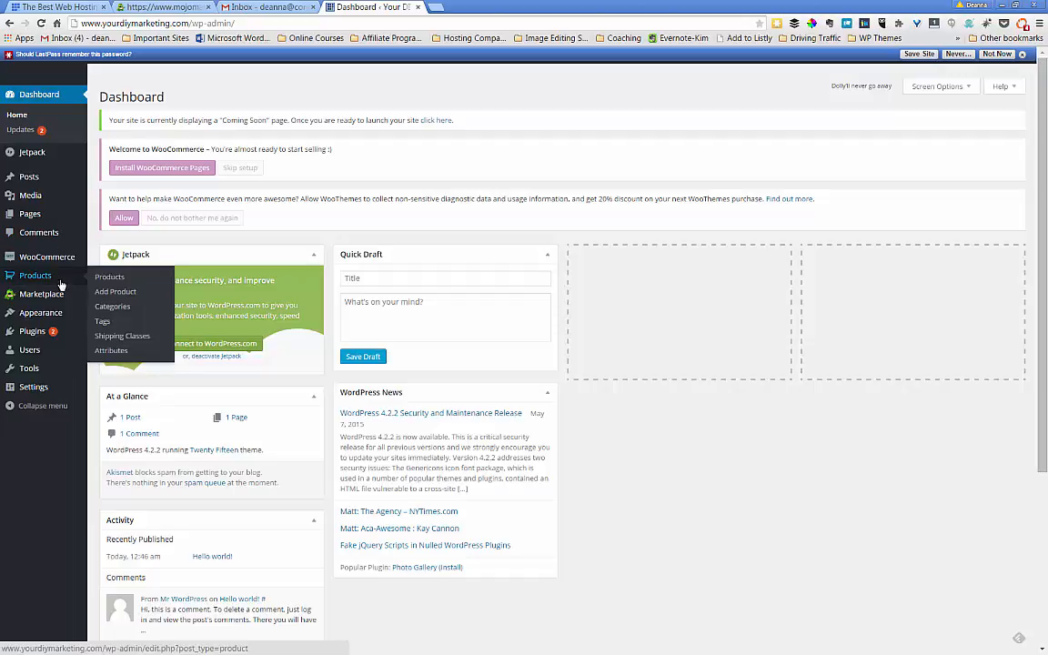
click(34, 335)
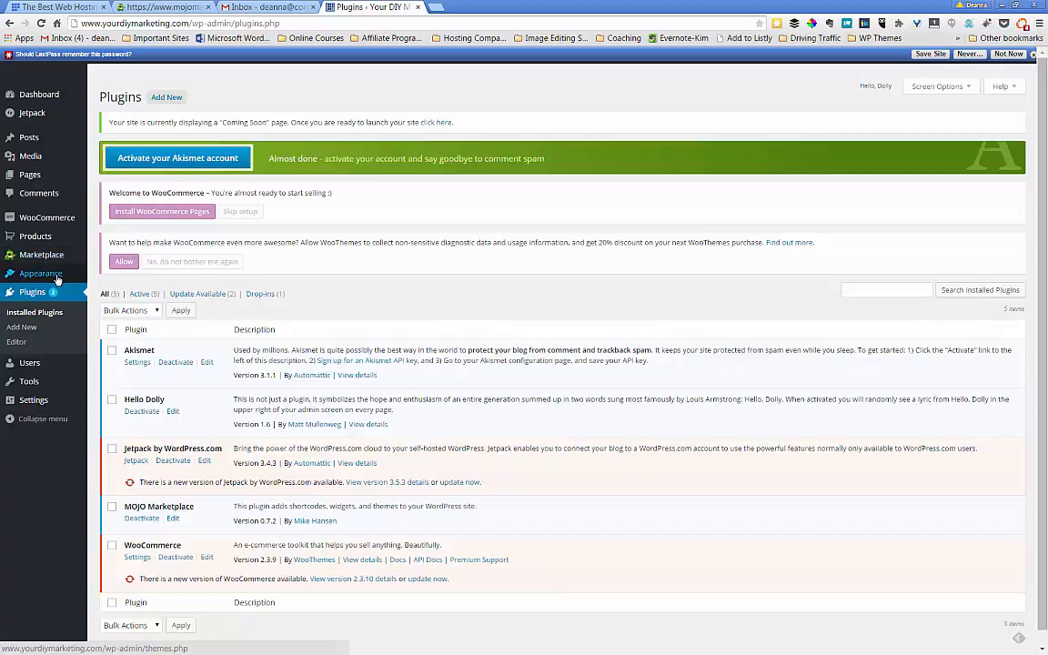
- Show Appearance > Themes with Twenty Fifteen active, then open a fresh tab beside it
mouse_move(59, 274)
click(104, 275)
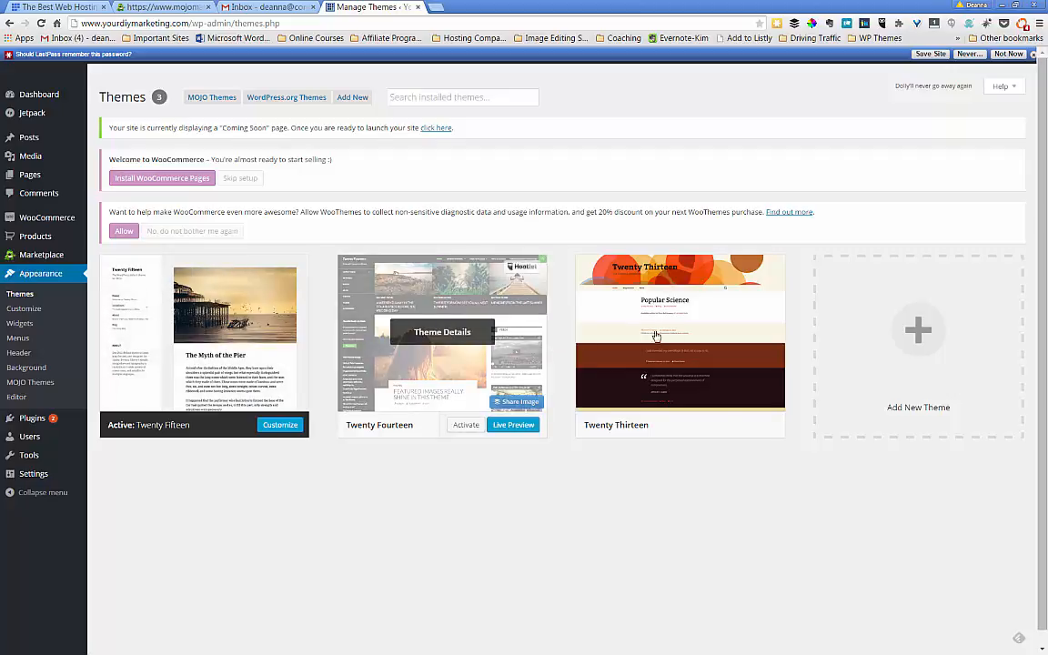
click(437, 7)
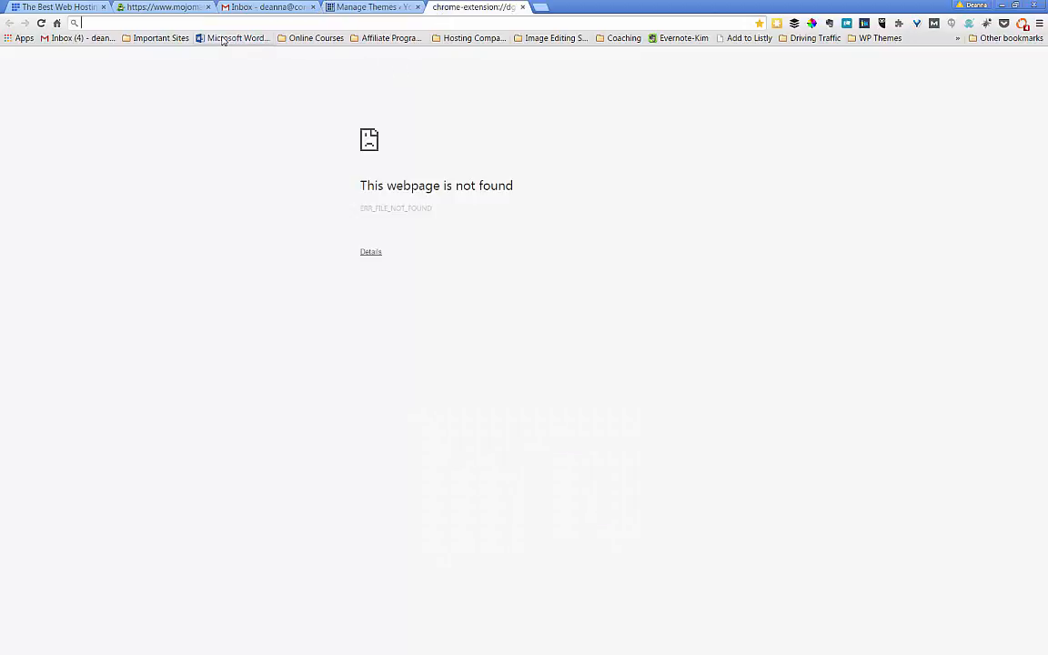
- Load yourdiymarketing.com in the new tab to view its Hello world page, then return to themes
click(320, 24)
text(www.yourdiymarketing.com)
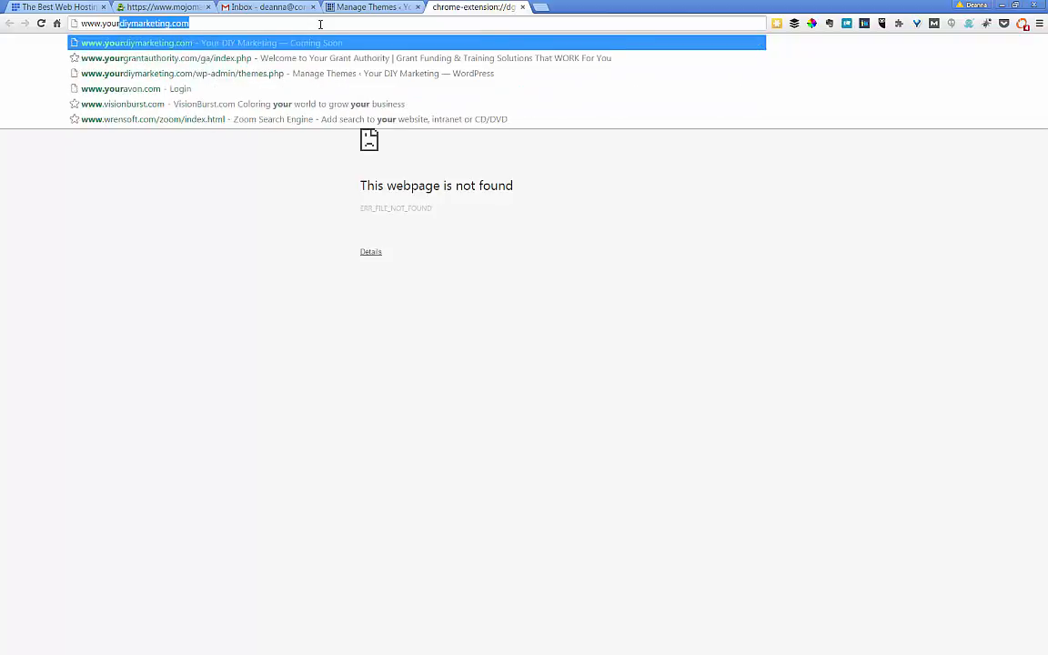
key(Return)
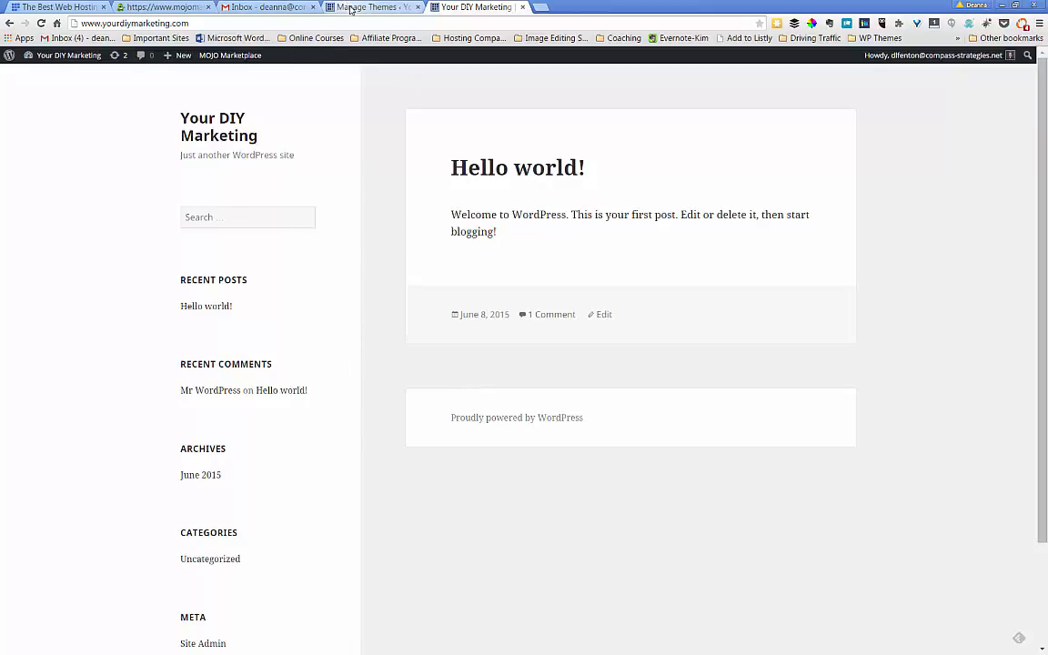
click(320, 8)
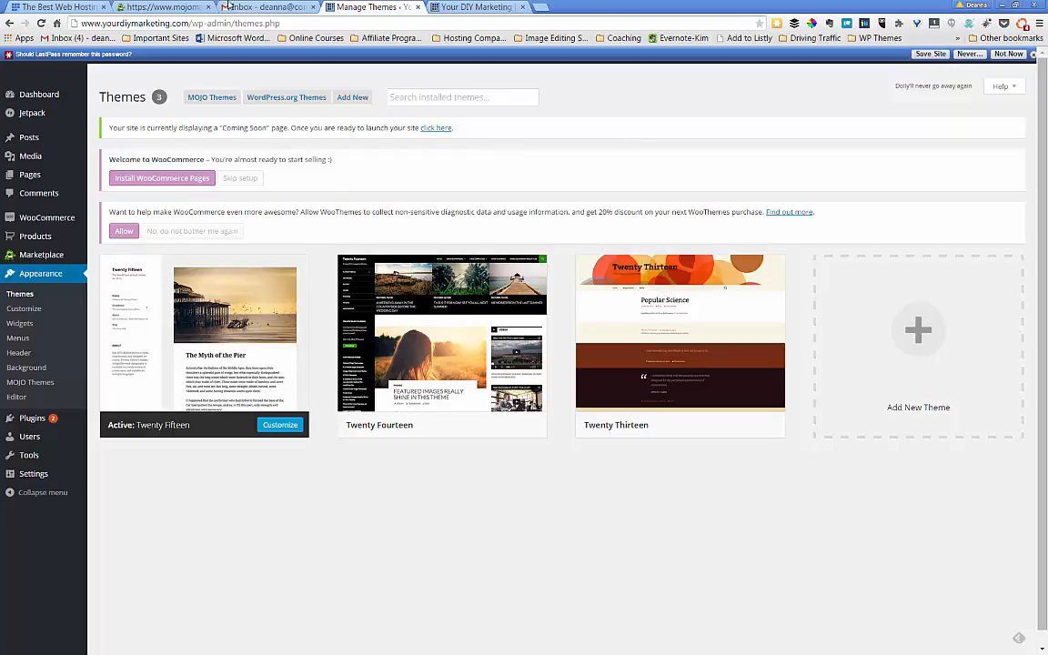
click(55, 8)
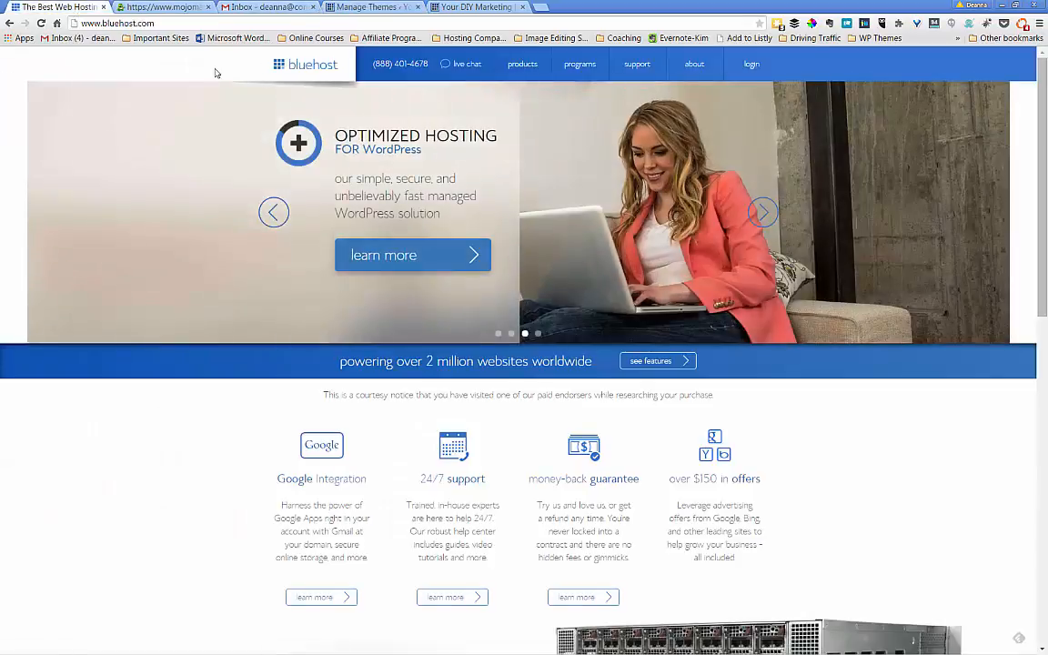
click(151, 8)
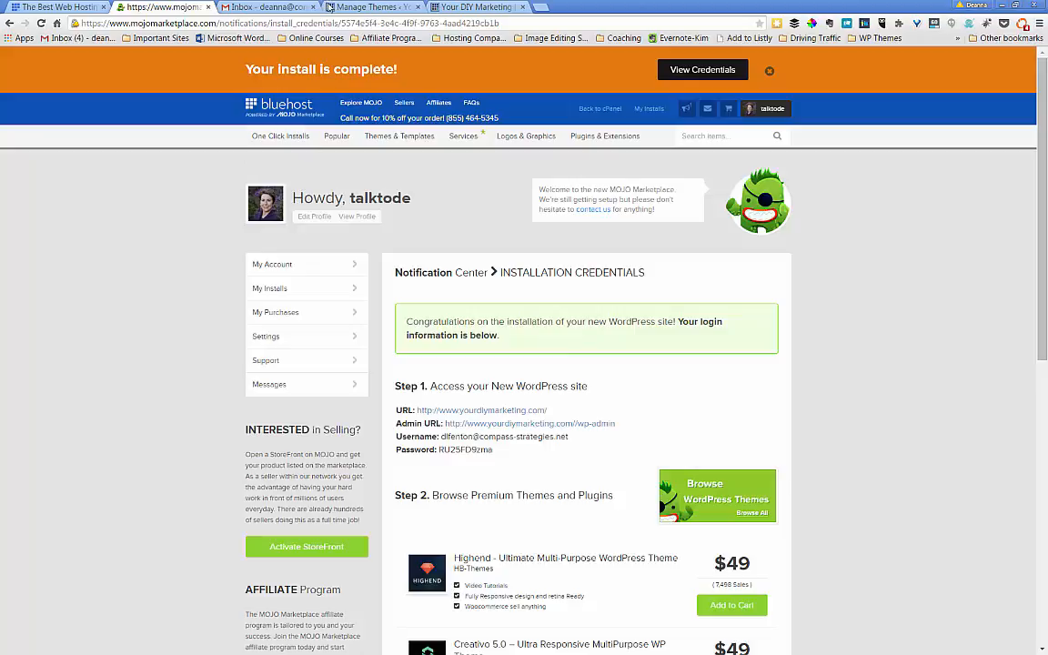
click(364, 9)
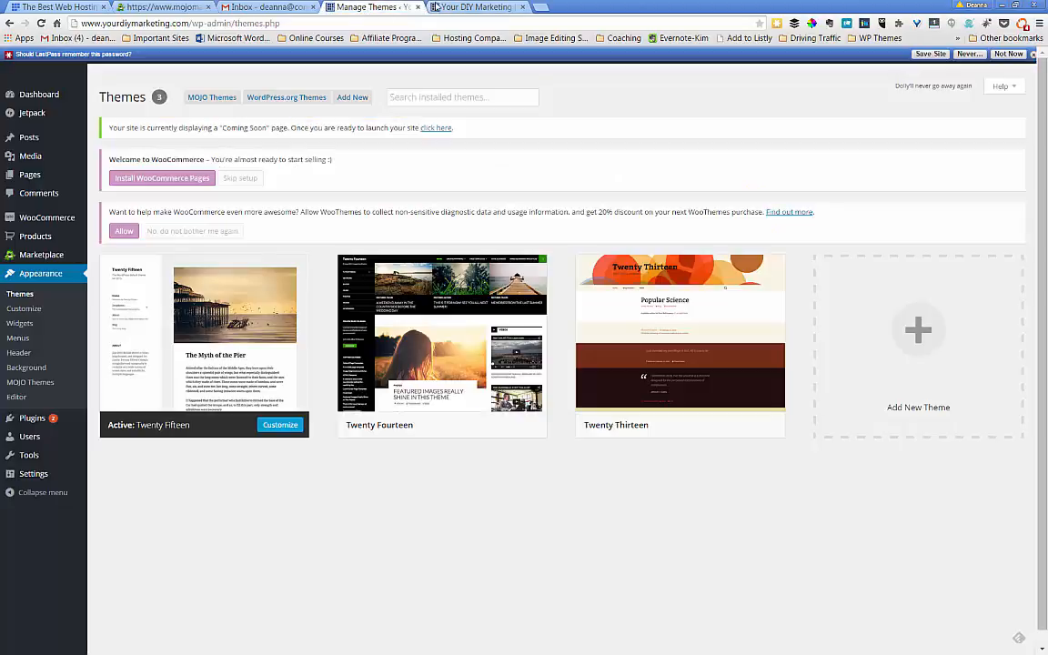
- Check the live site, then go from the themes page to Settings > General
click(475, 7)
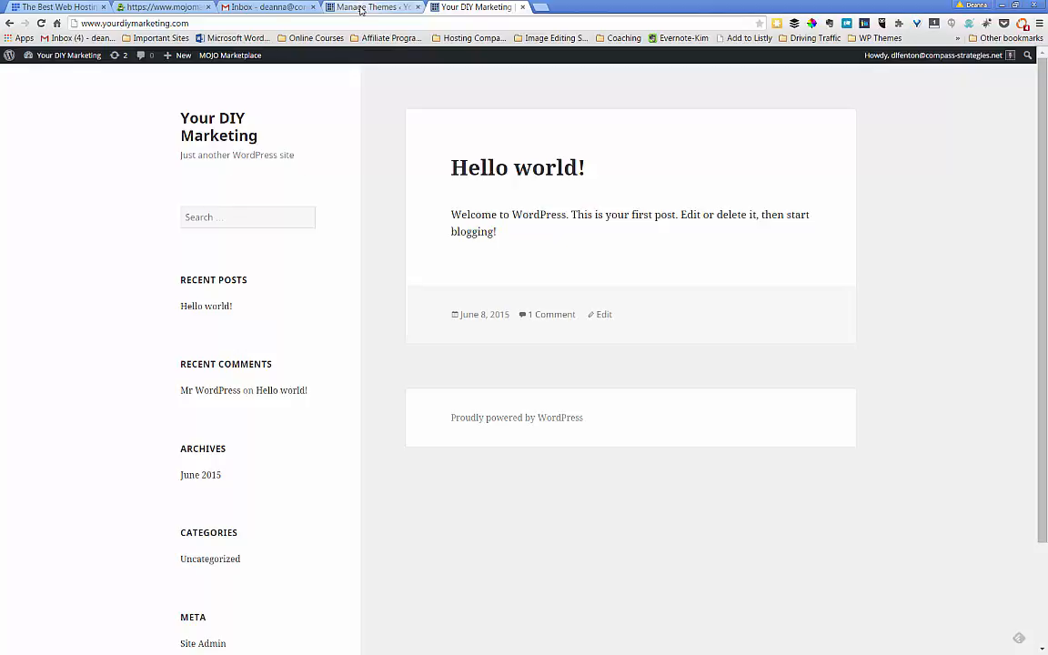
click(361, 10)
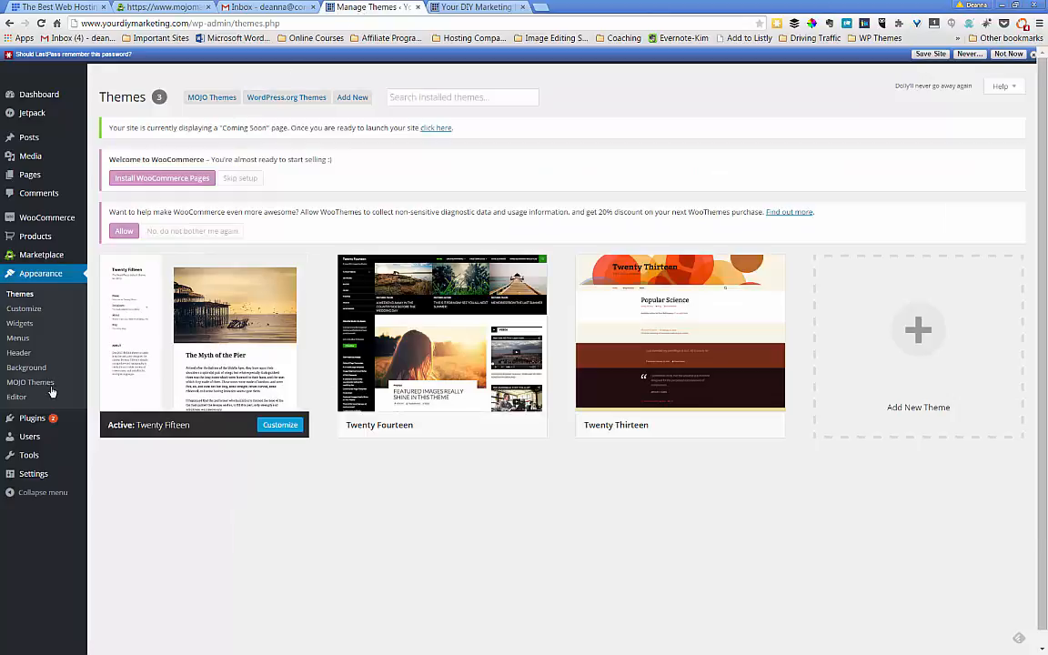
mouse_move(42, 484)
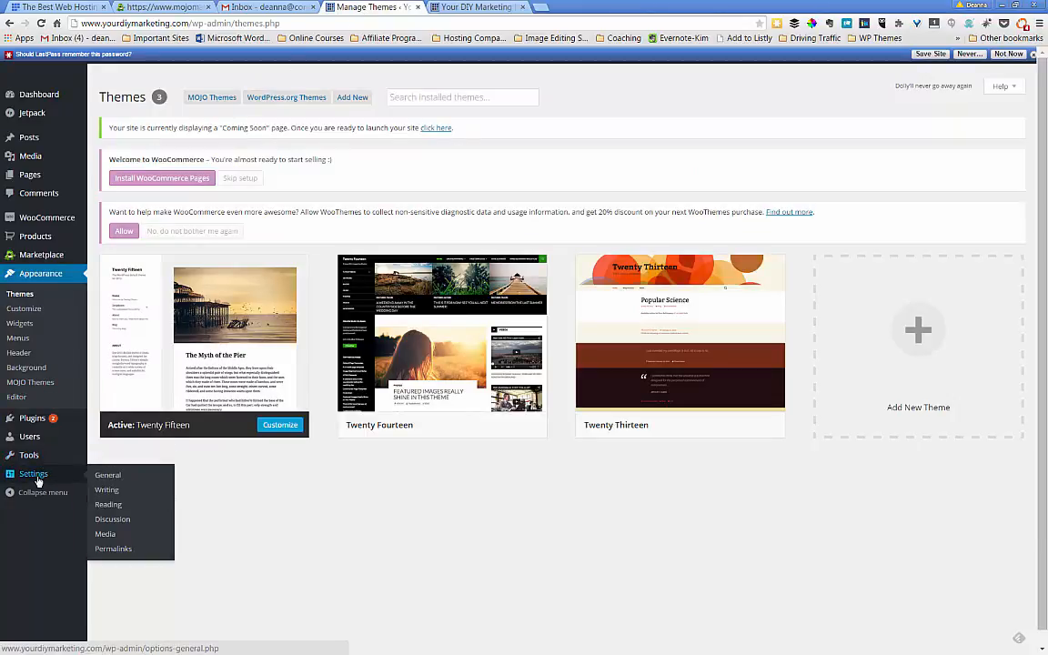
click(102, 478)
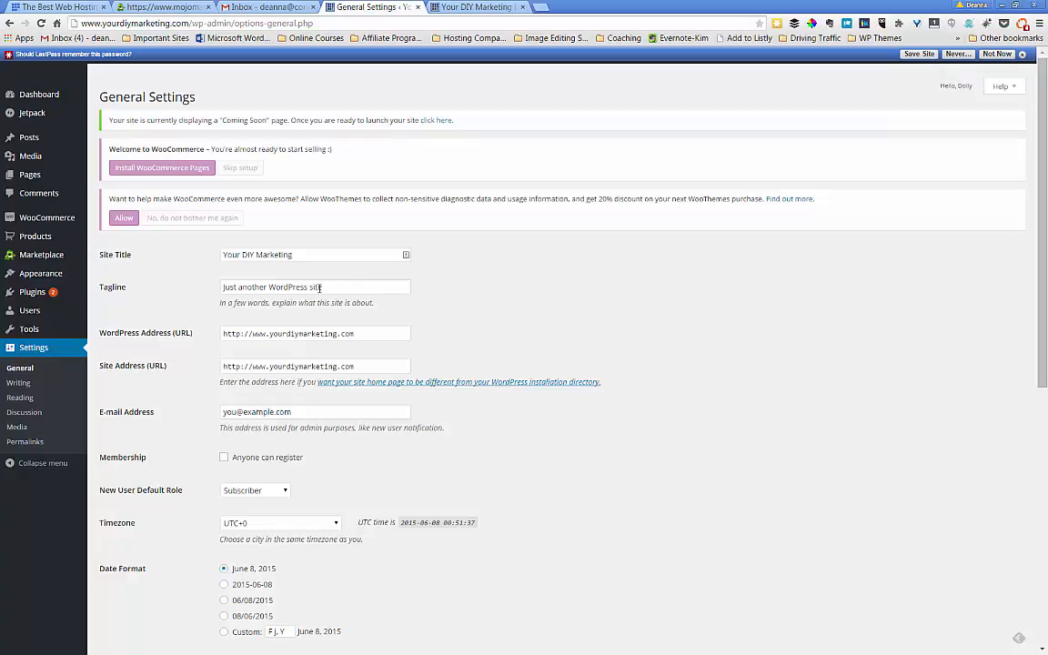
- Replace the default tagline 'Just another WordPress site' with 'your resource for do-it-yourself marketing'
drag(321, 288, 157, 283)
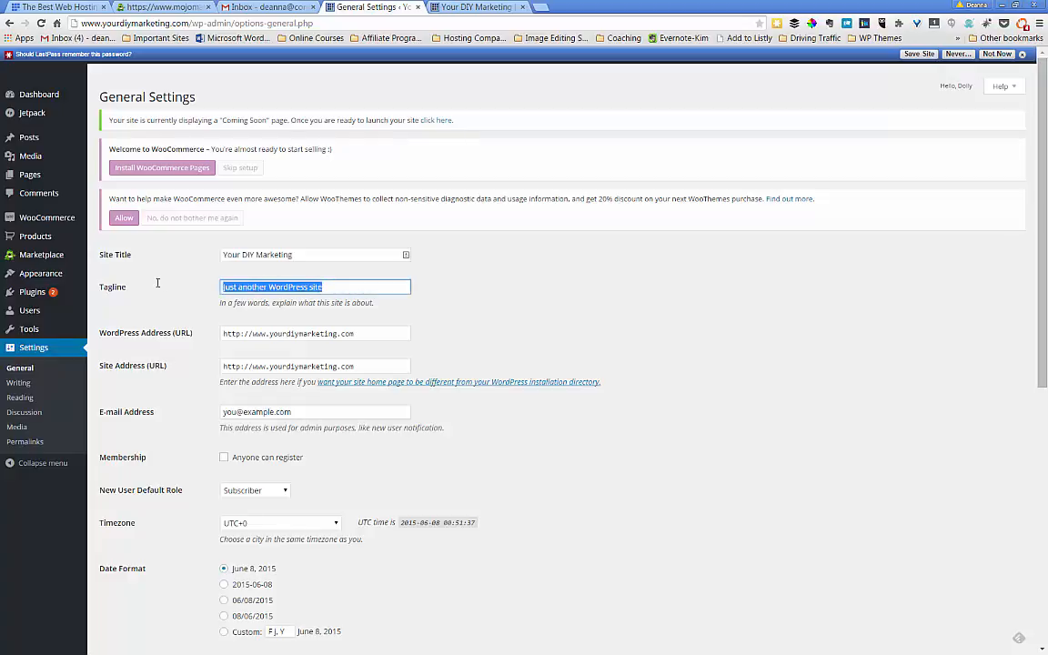
key(BackSpace)
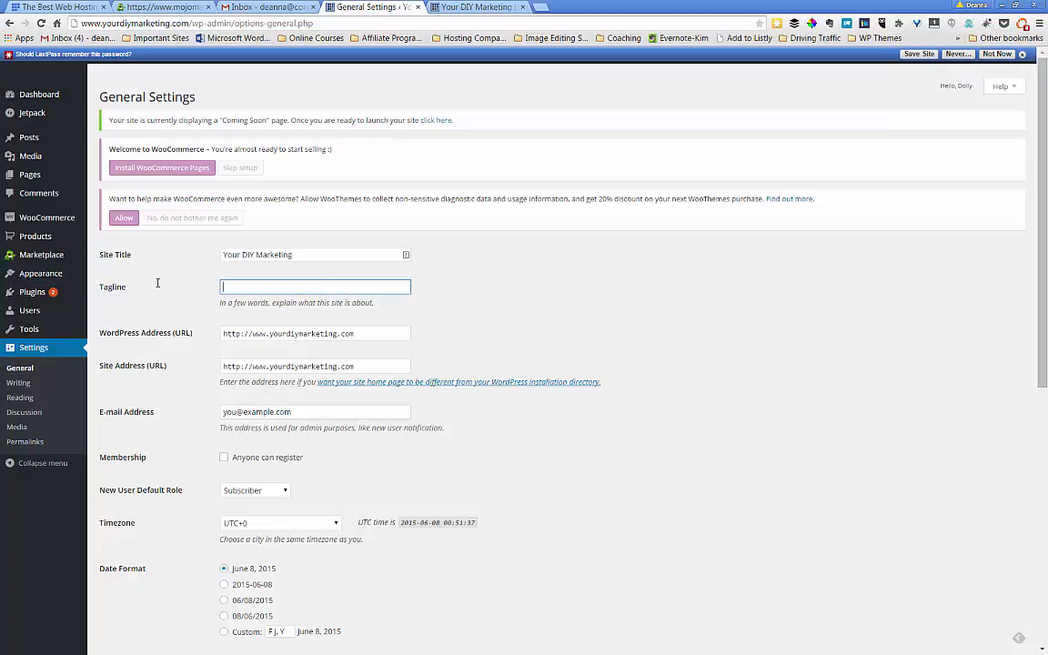
text(your resource for do-it-yourself marketing)
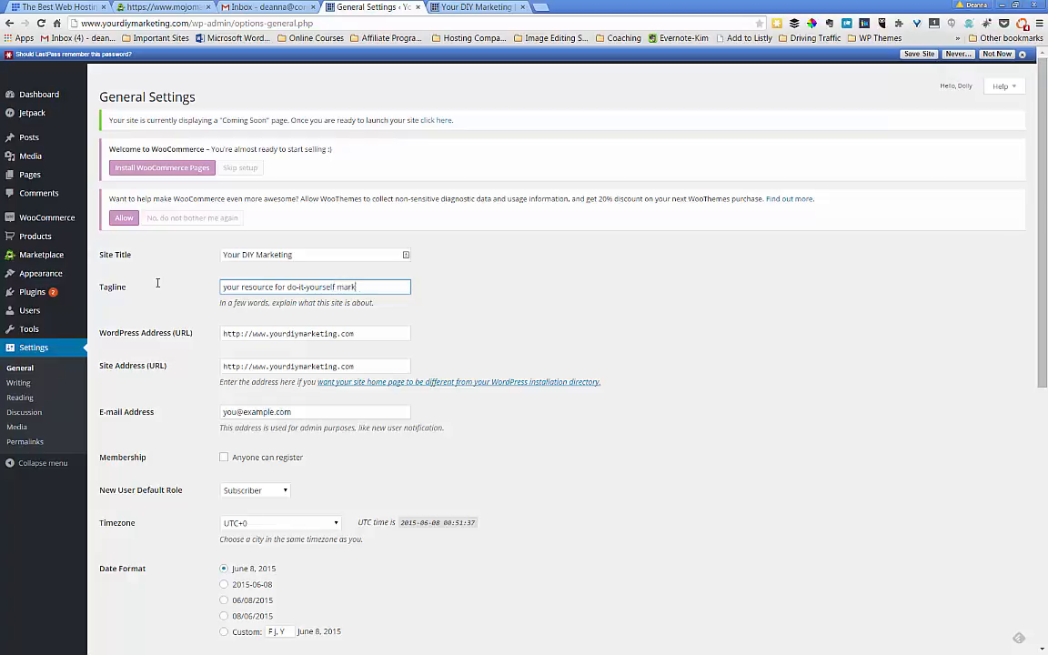
click(238, 301)
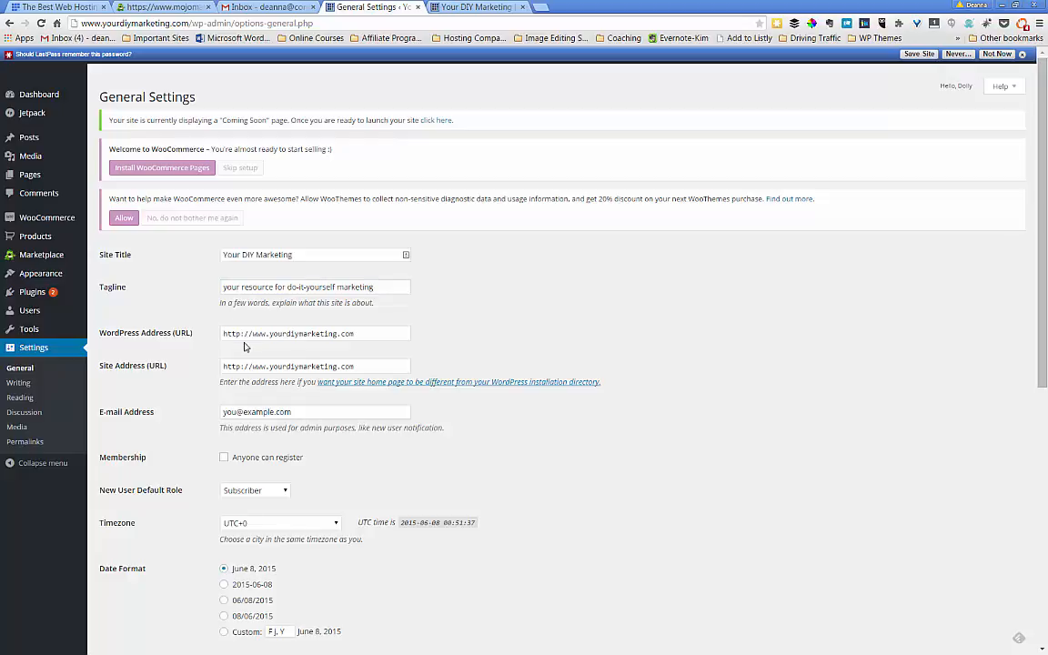
- Replace the placeholder admin e-mail with the owner's own address from the autocomplete suggestion
scroll(217, 340, down, 1)
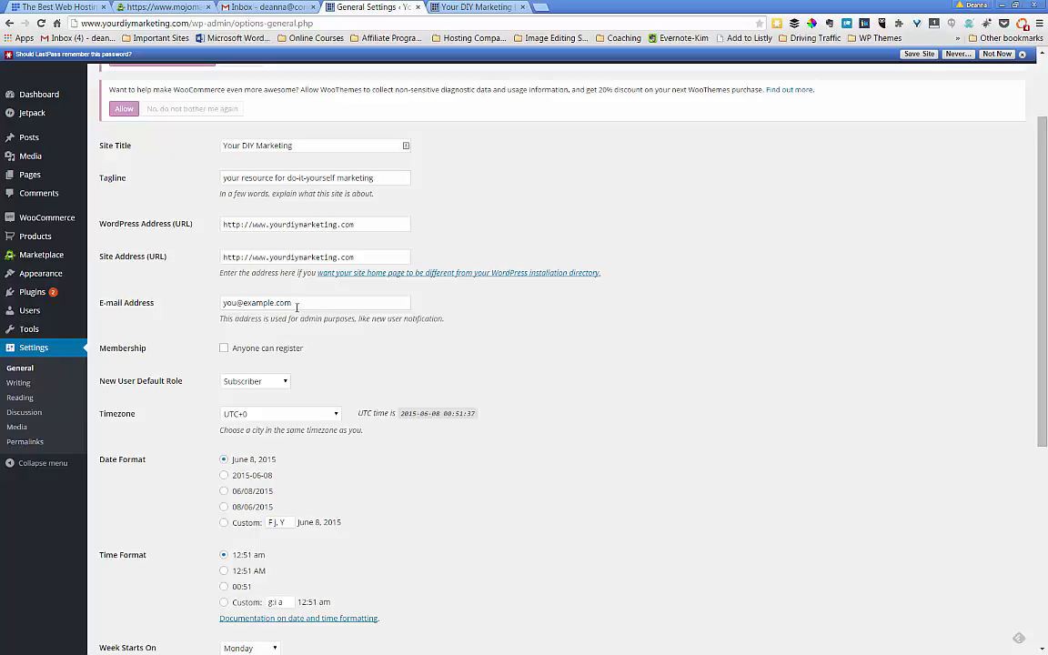
triple_click(301, 304)
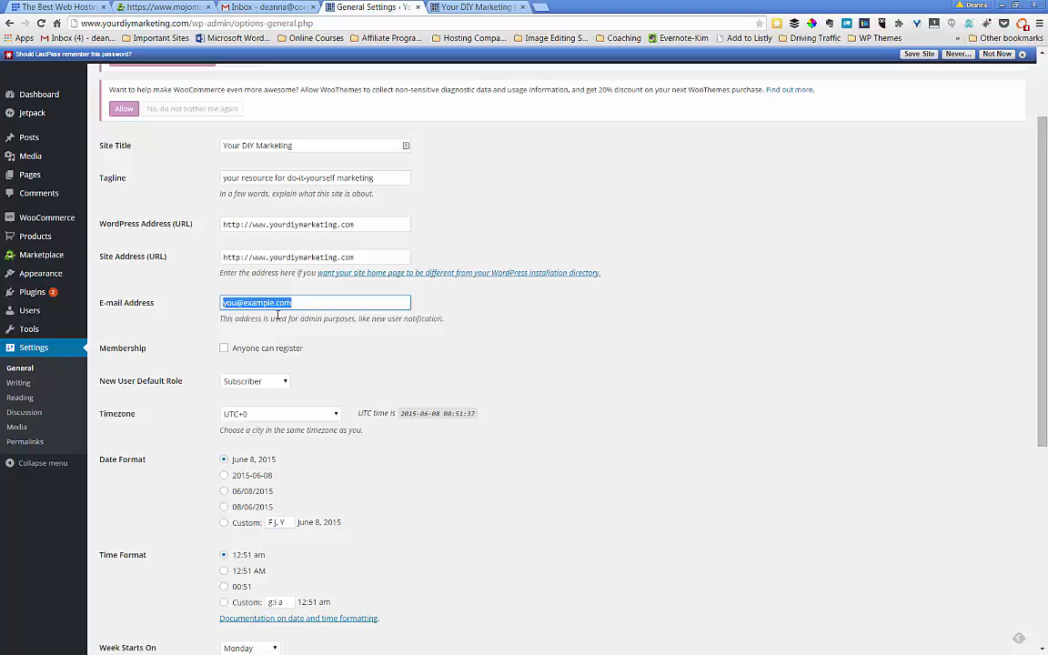
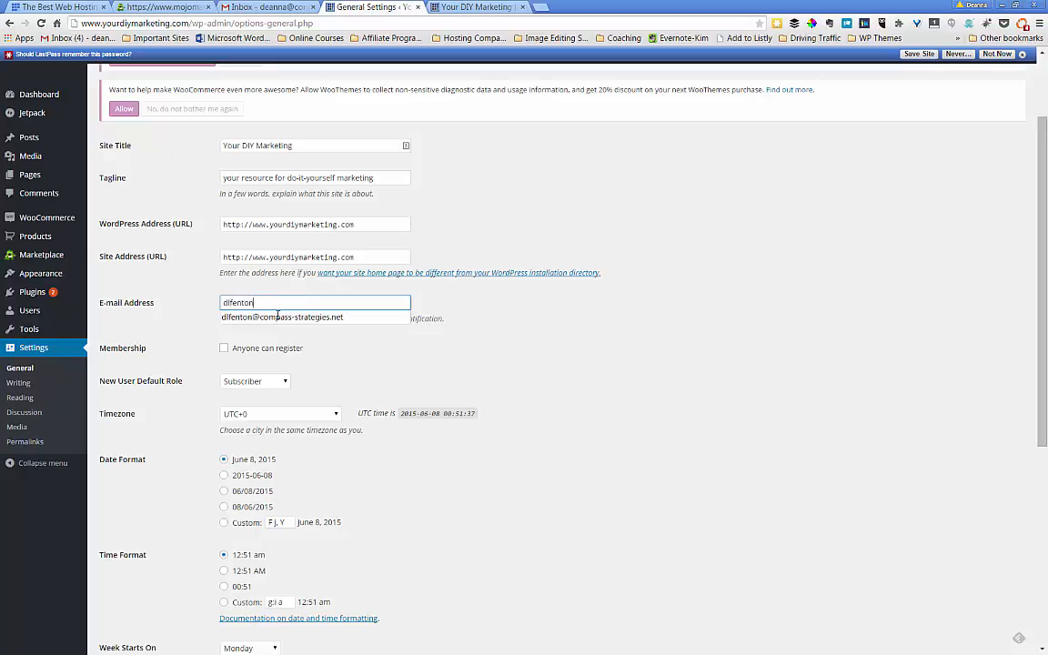
click(279, 316)
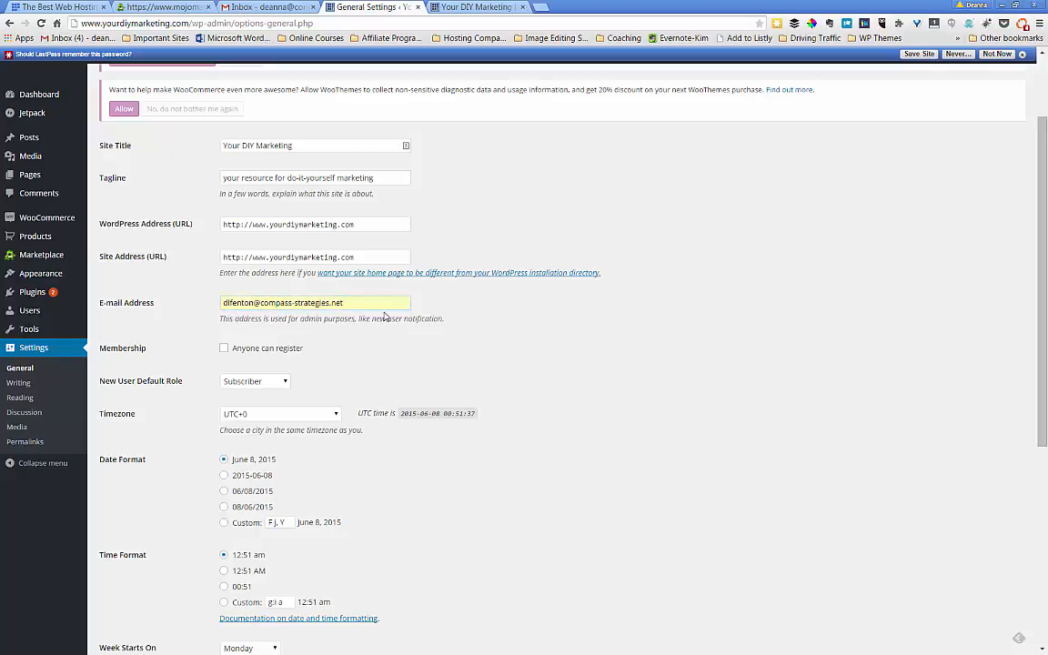
- Save the General Settings so the new tagline and e-mail are stored
scroll(384, 315, down, 1)
scroll(384, 316, down, 4)
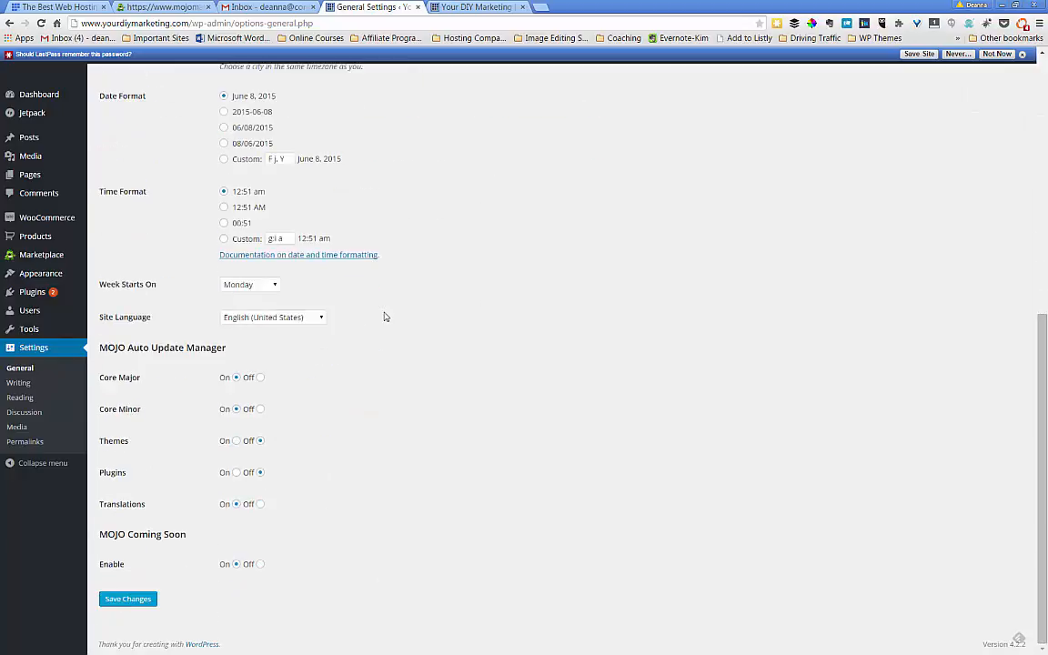
click(137, 600)
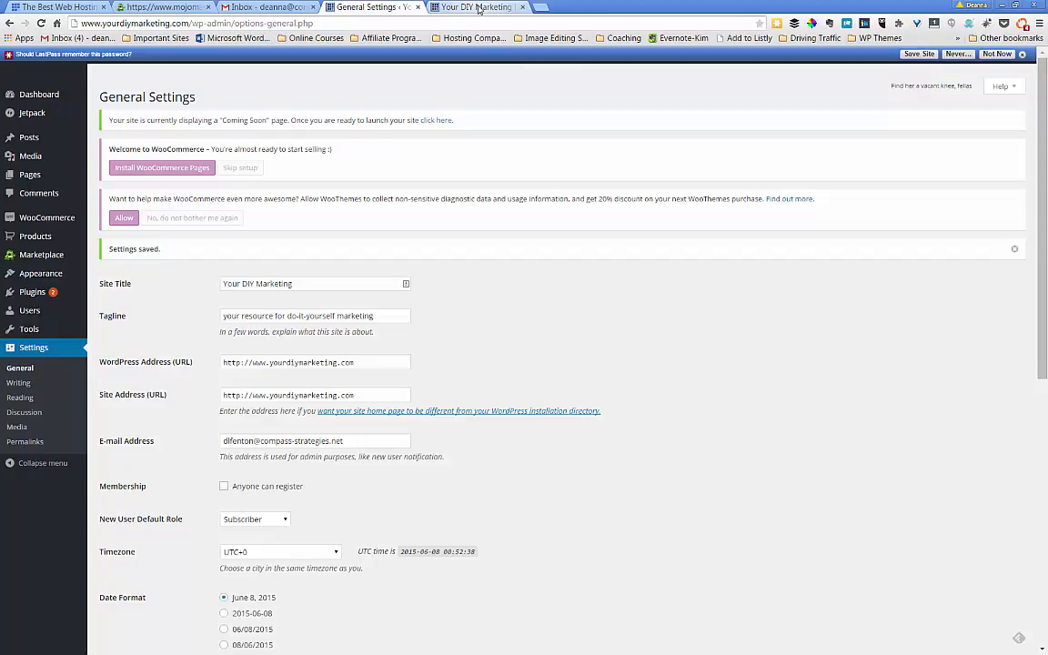
click(479, 8)
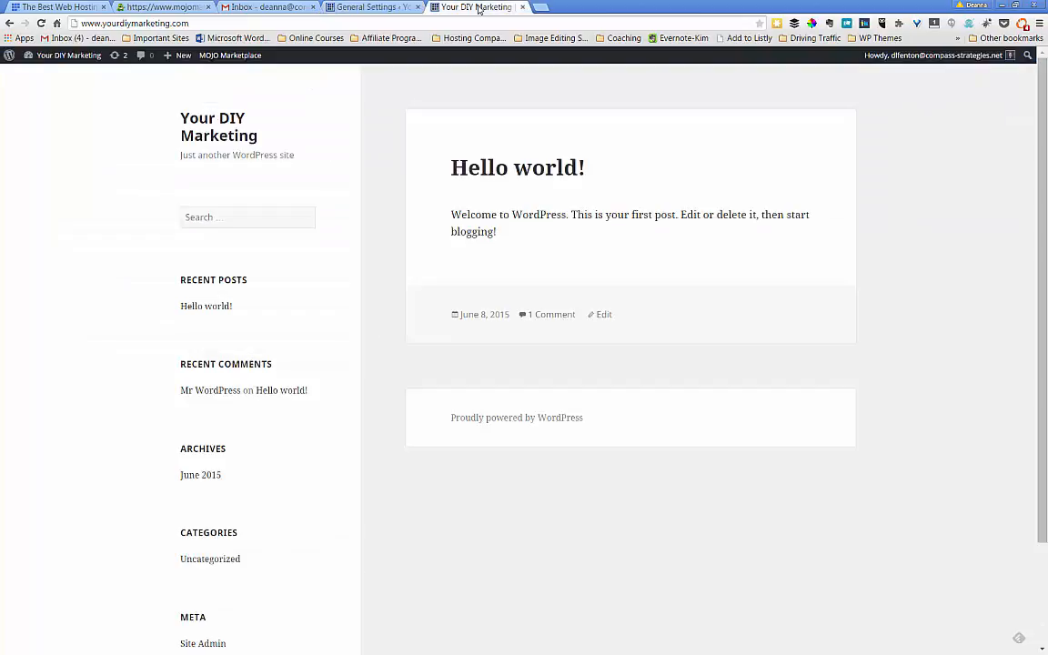
click(41, 24)
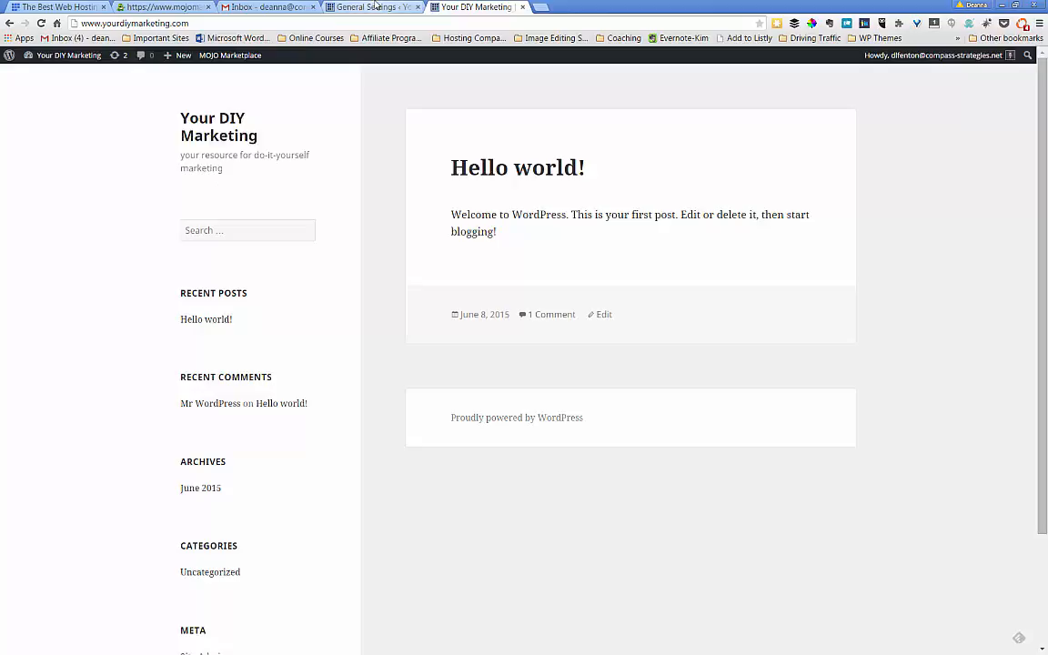
click(335, 9)
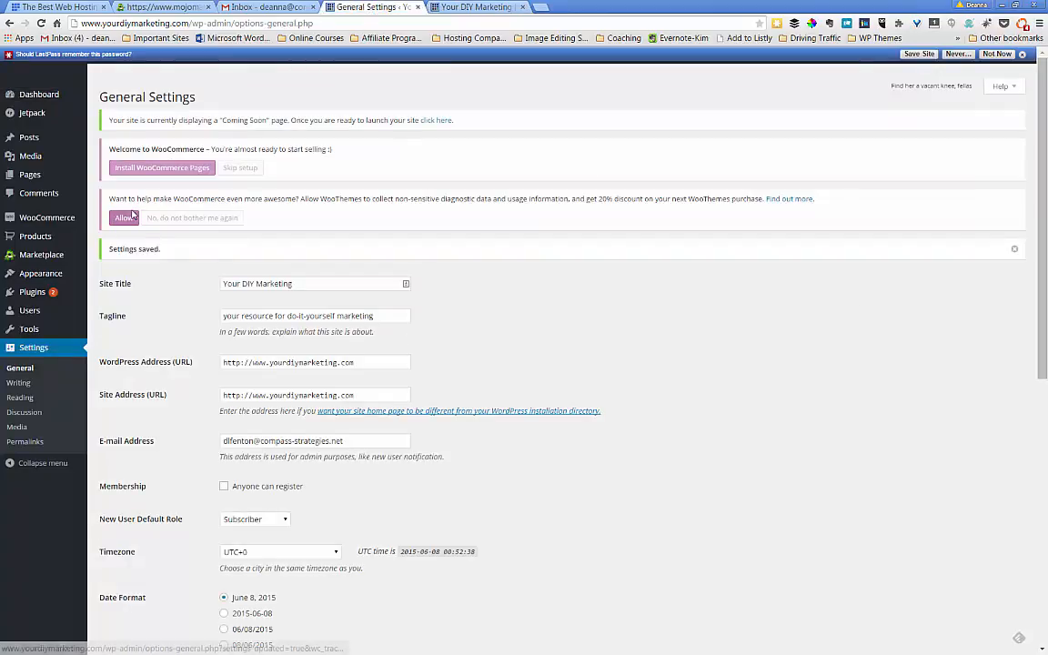
mouse_move(37, 317)
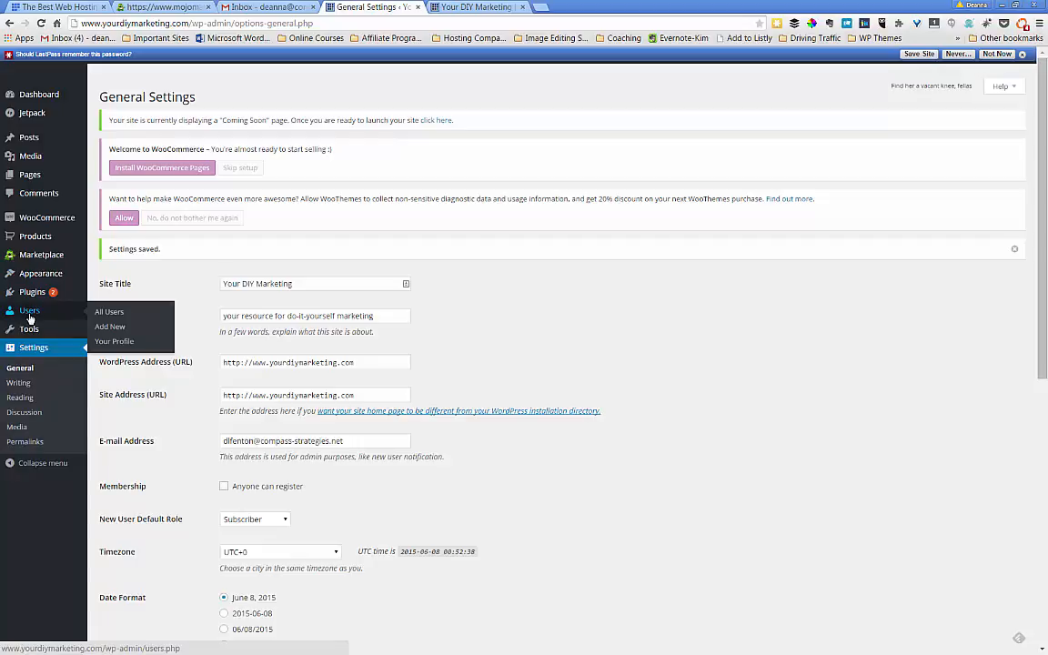
- From the All Users list, open the administrator account's profile for editing
click(103, 314)
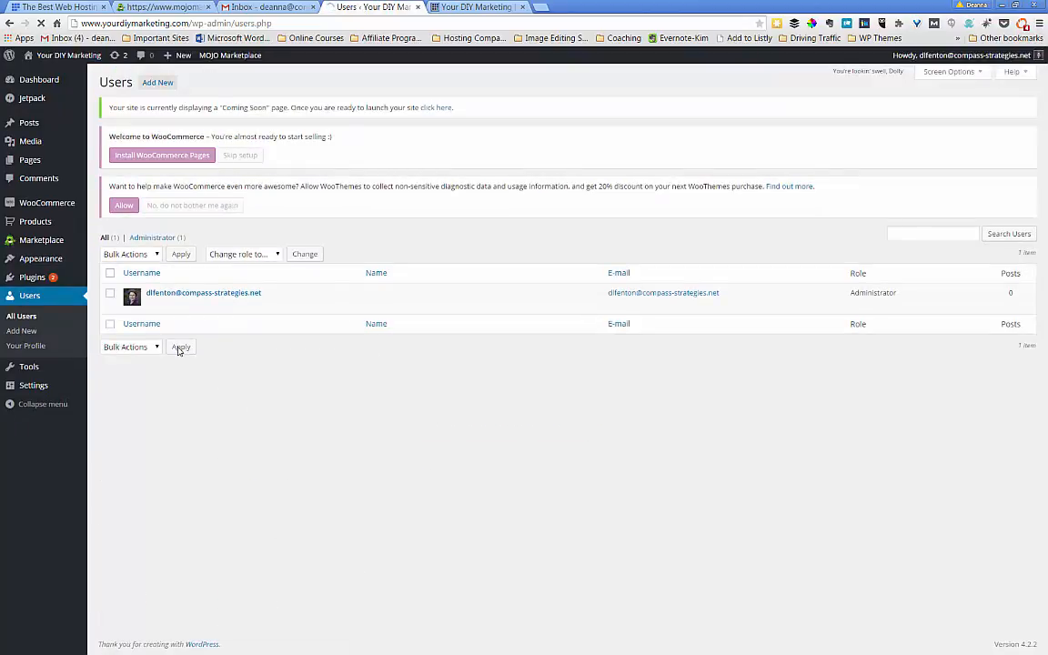
mouse_move(194, 304)
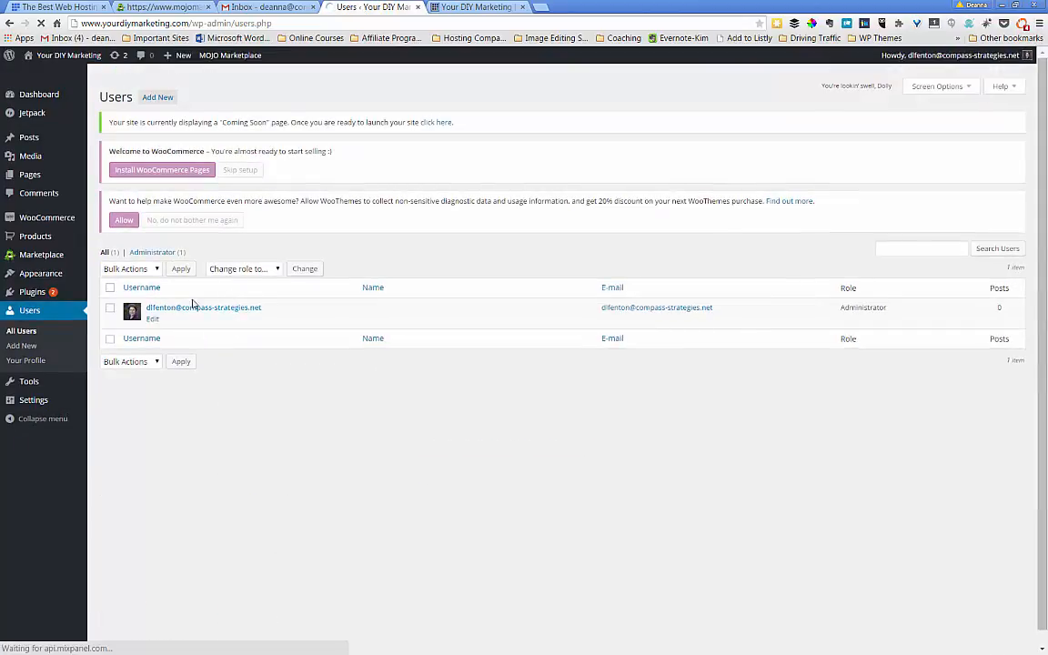
click(151, 320)
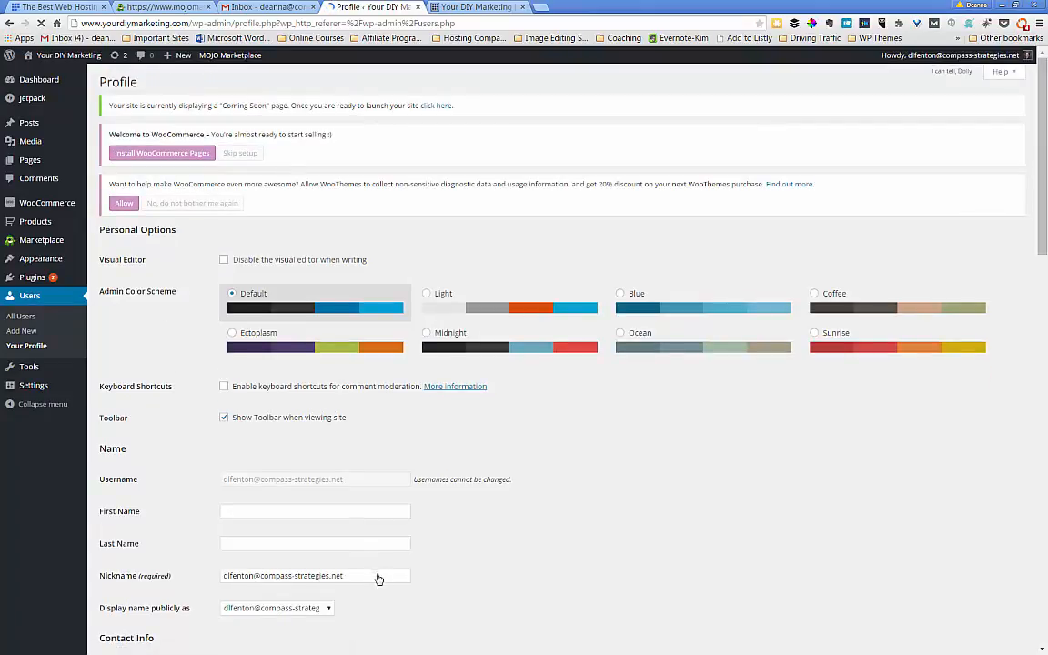
scroll(437, 573, down, 5)
scroll(453, 576, down, 7)
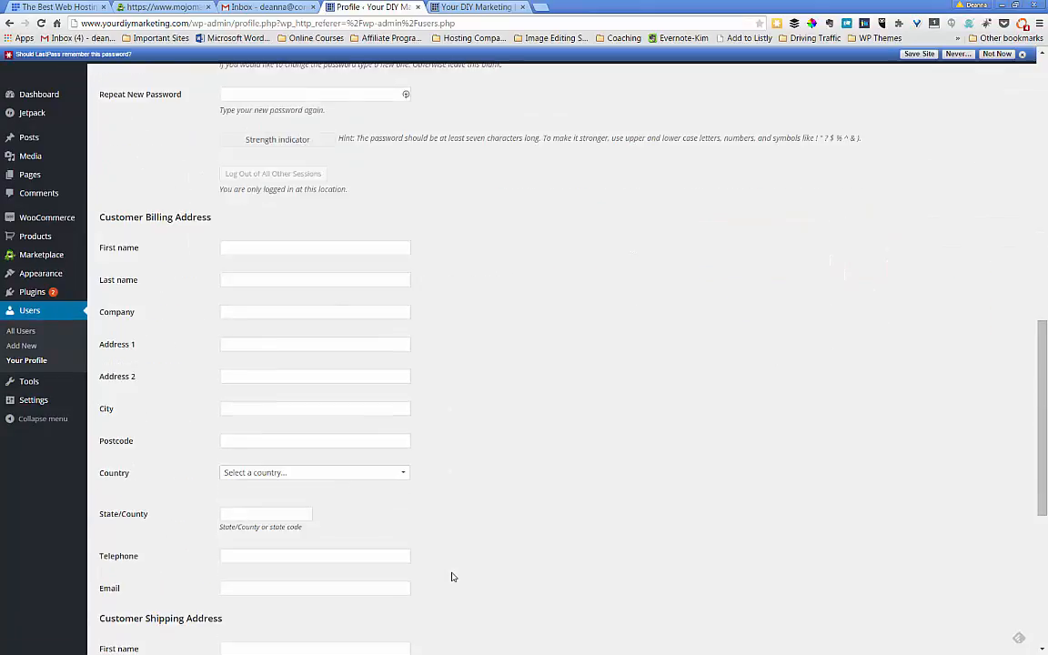
scroll(452, 577, up, 5)
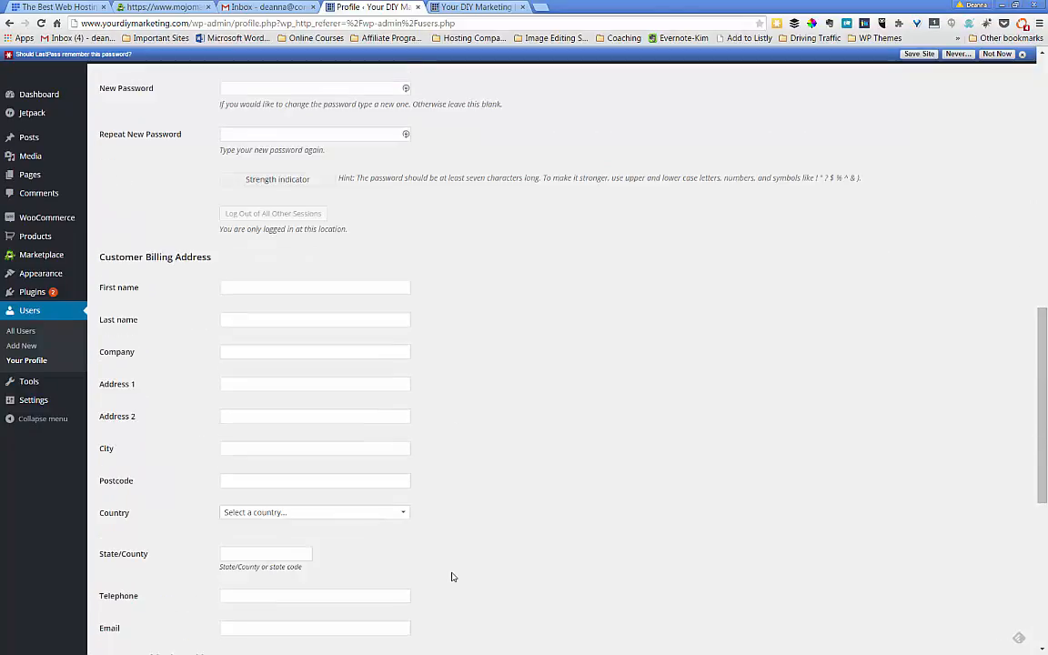
scroll(452, 577, up, 3)
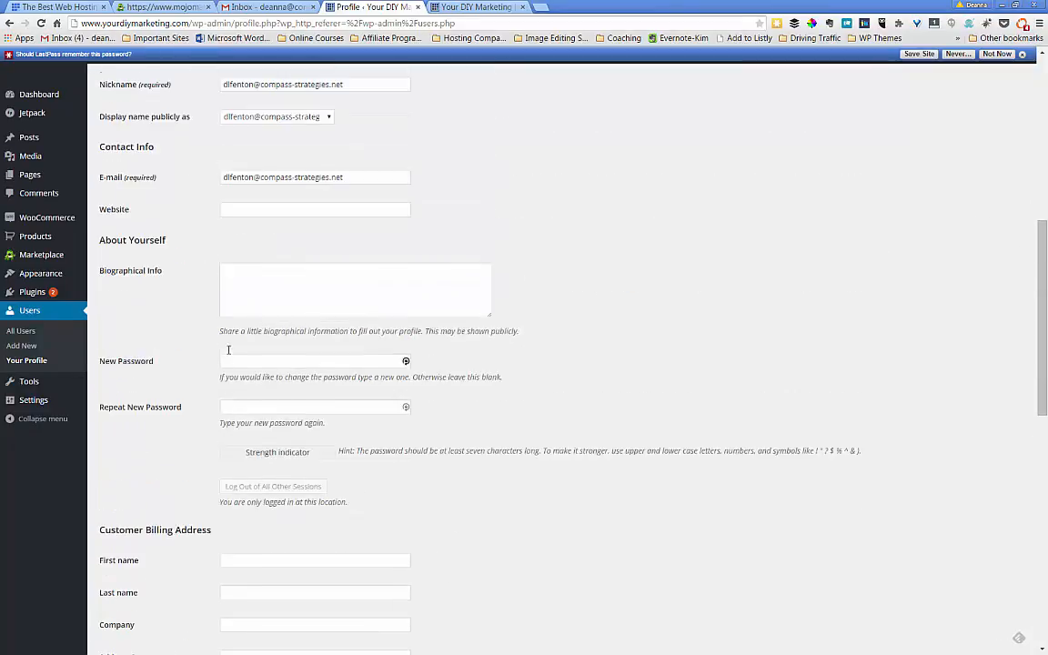
scroll(141, 419, up, 1)
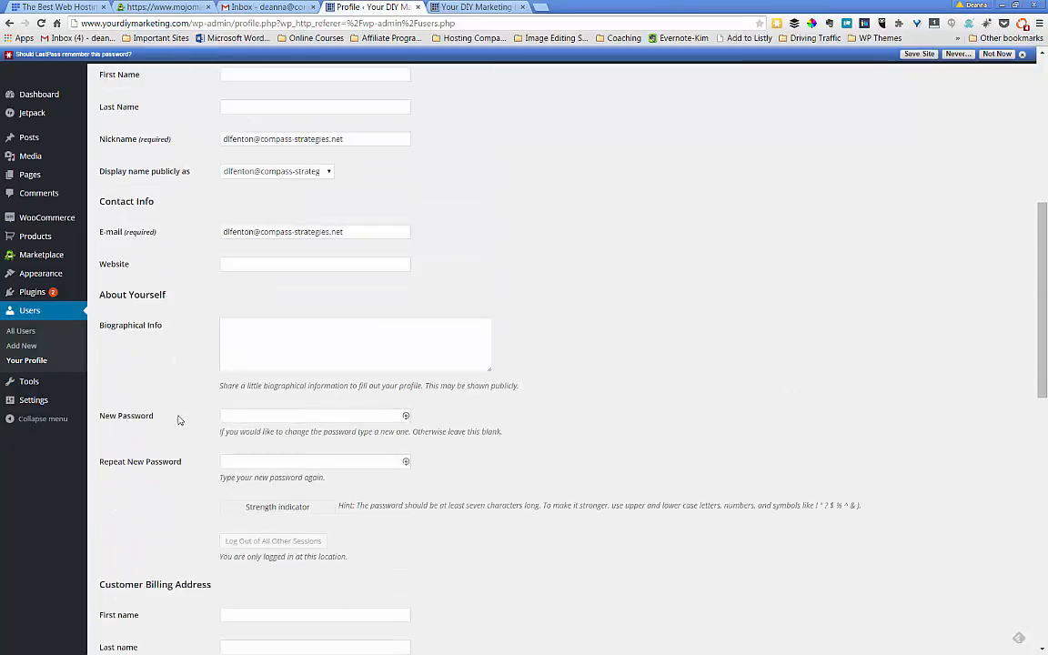
click(240, 416)
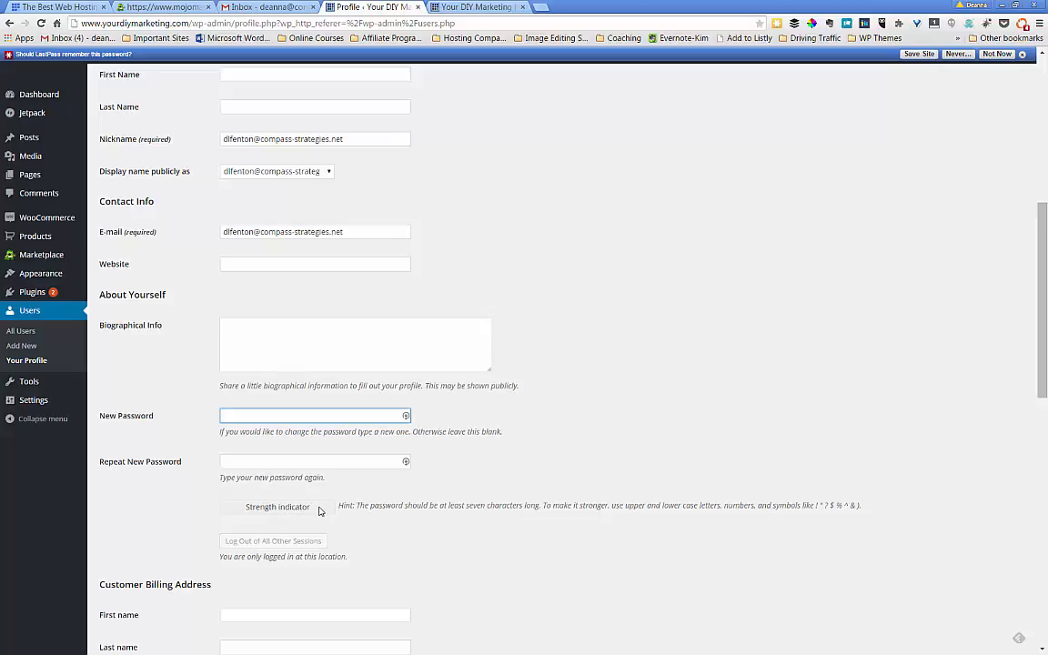
scroll(319, 511, down, 8)
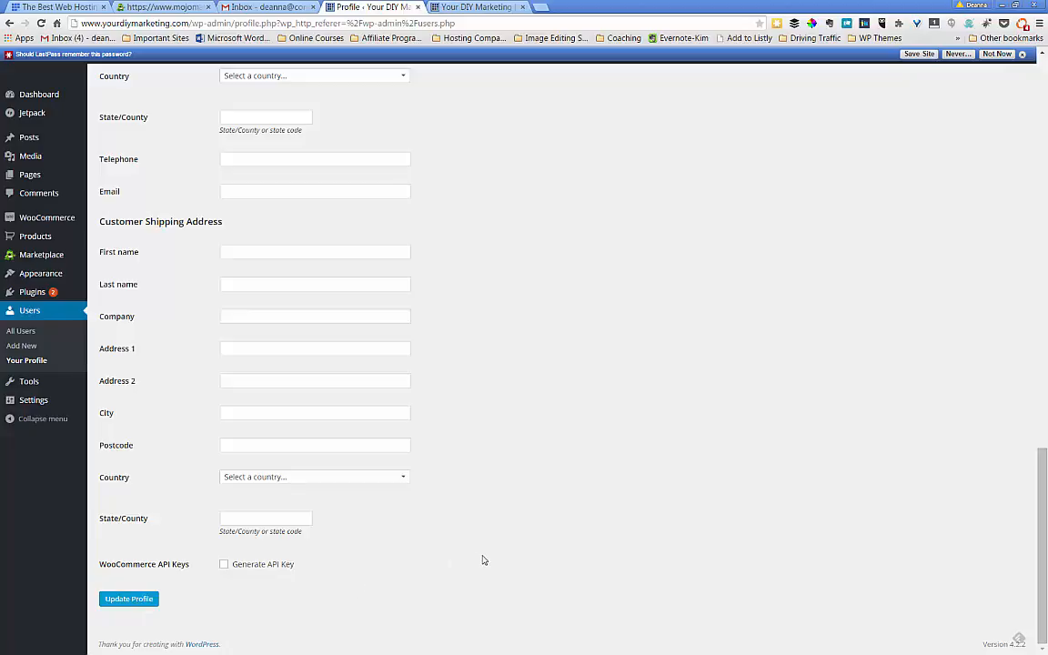
scroll(480, 440, up, 7)
scroll(480, 441, up, 5)
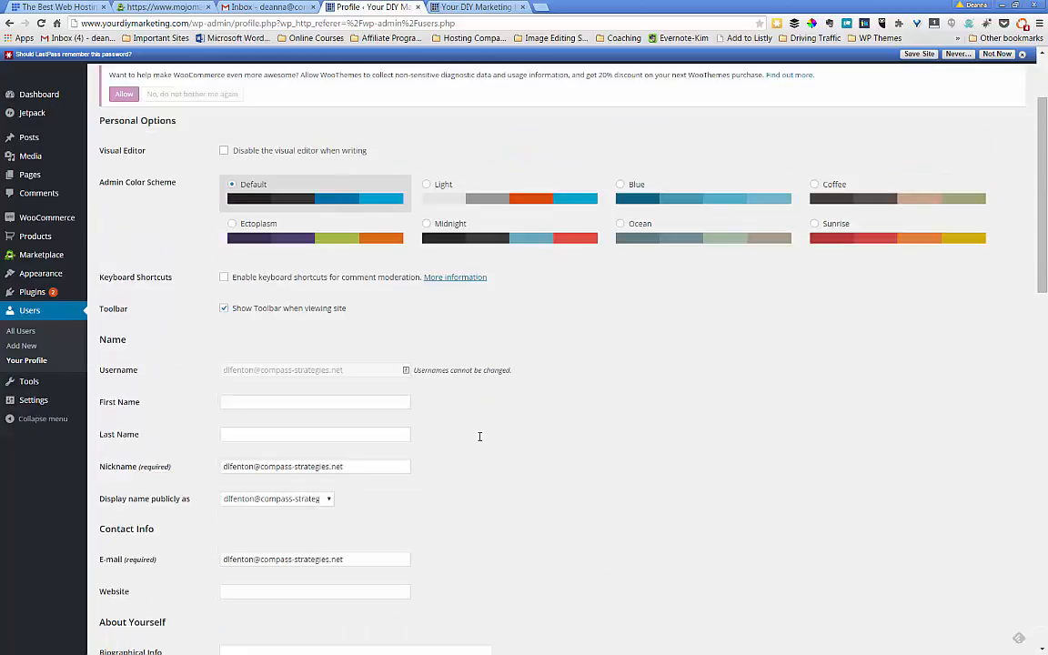